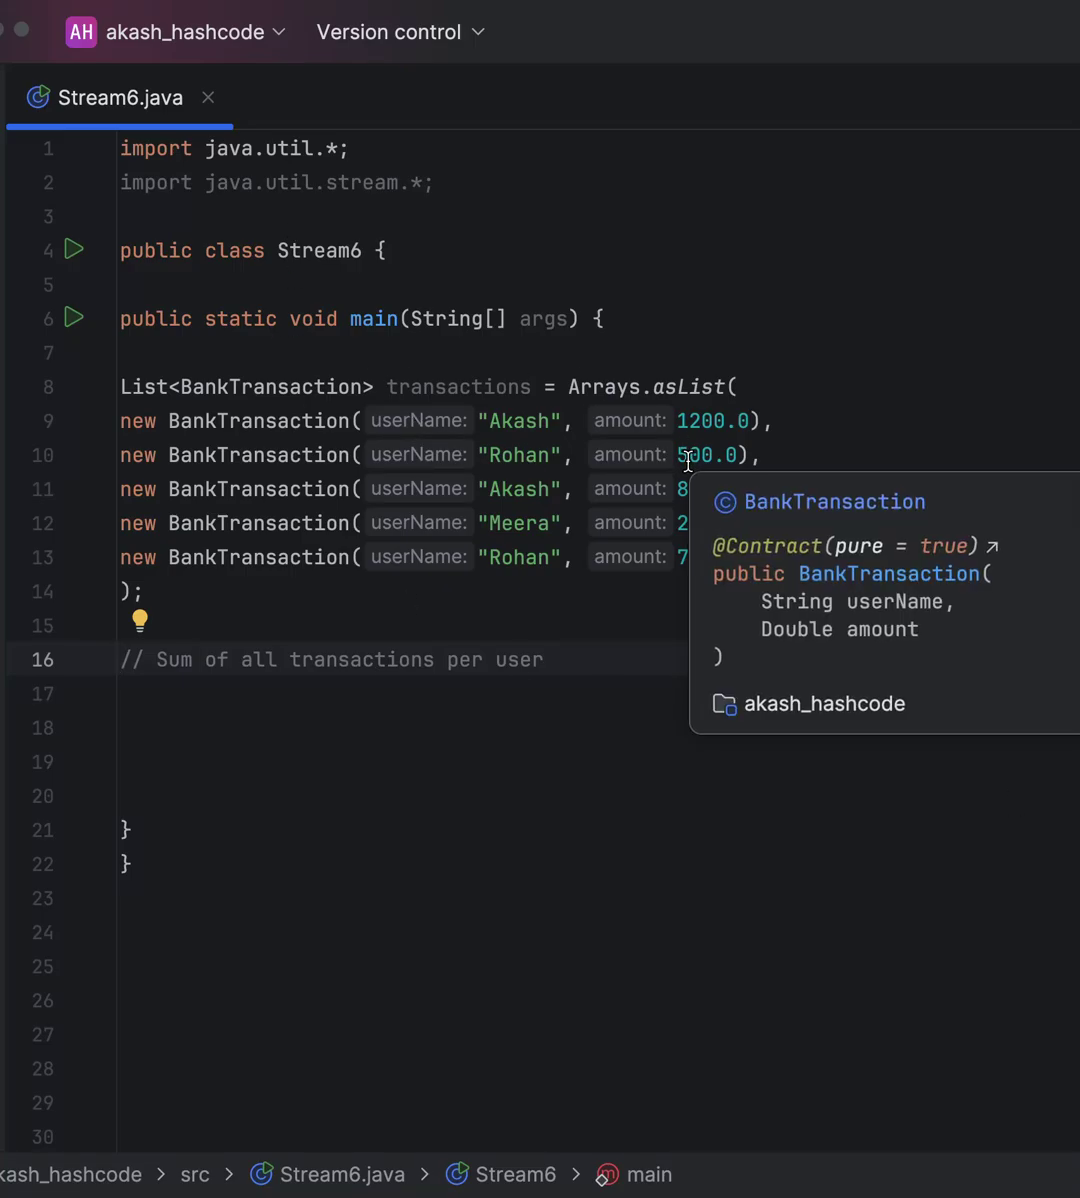
Declare Map<String,Double> usersTransactions = on a new line below the comment, ready for the stream expression
left_click(636, 660)
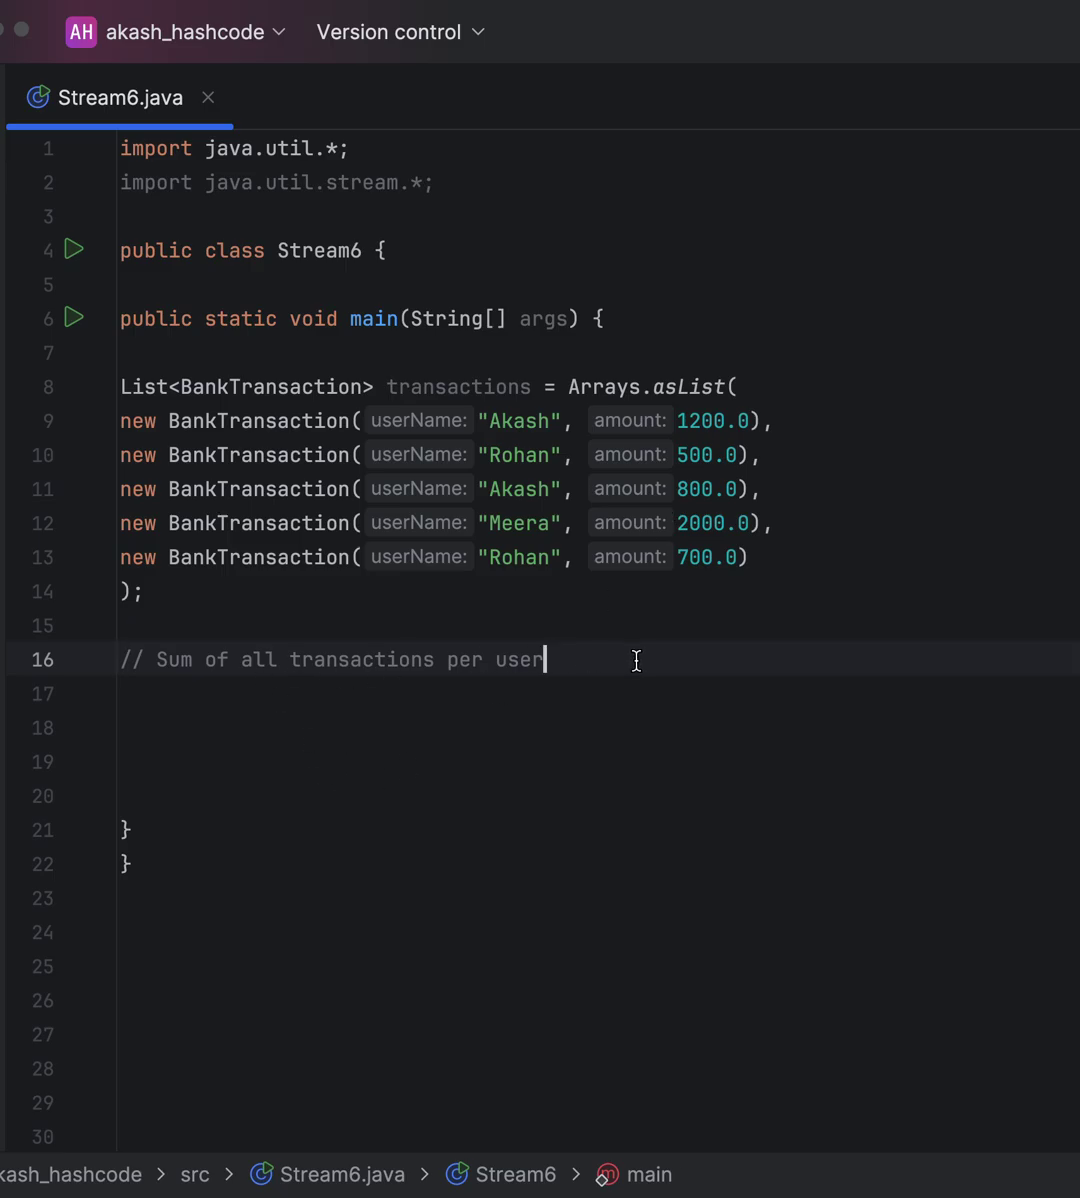
key("Return")
key("Return")
key("BackSpace")
type("M")
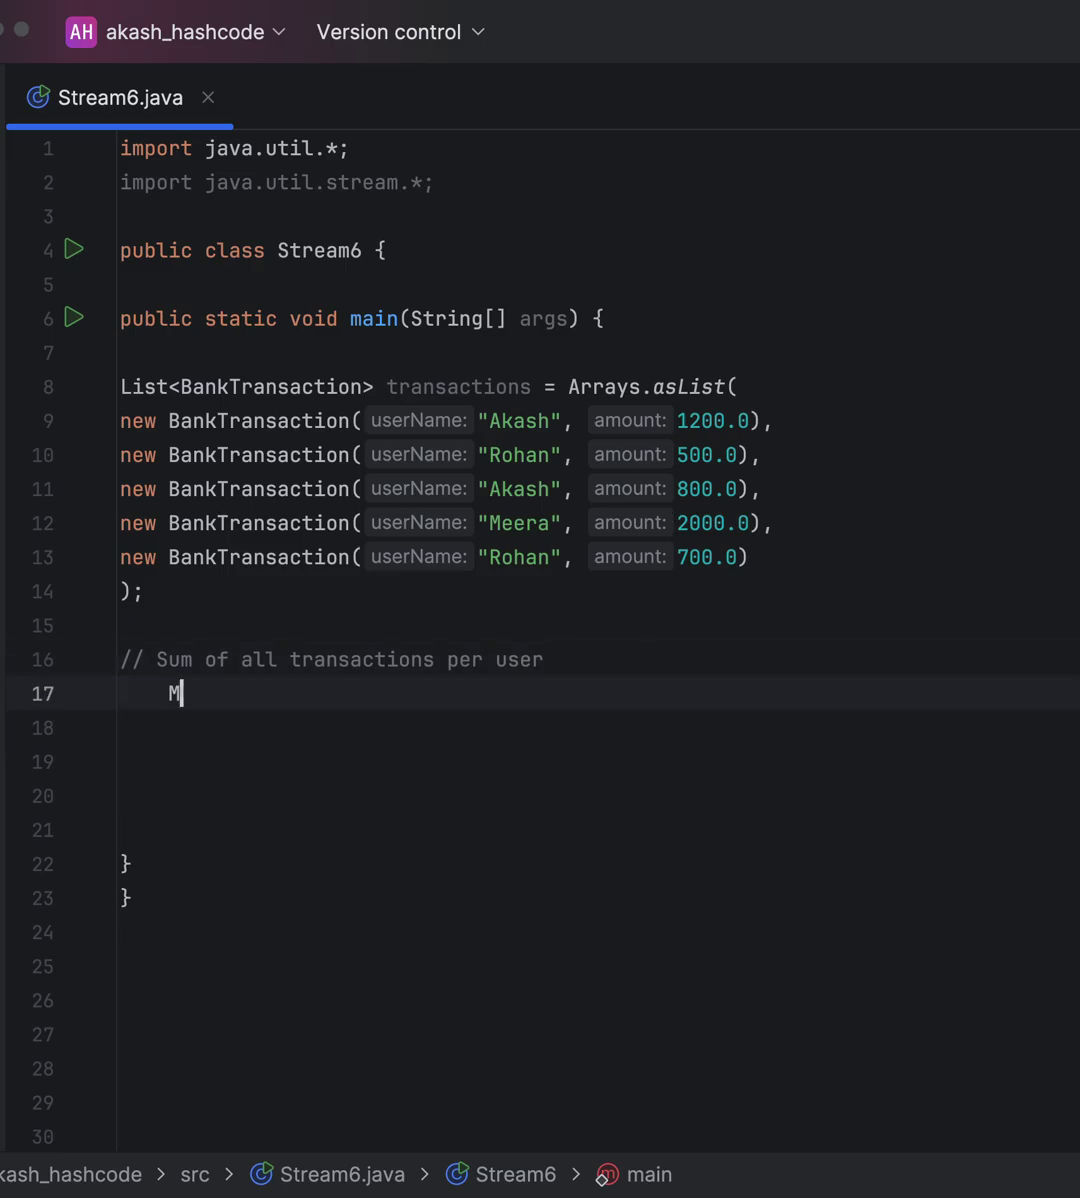
type("ap<S")
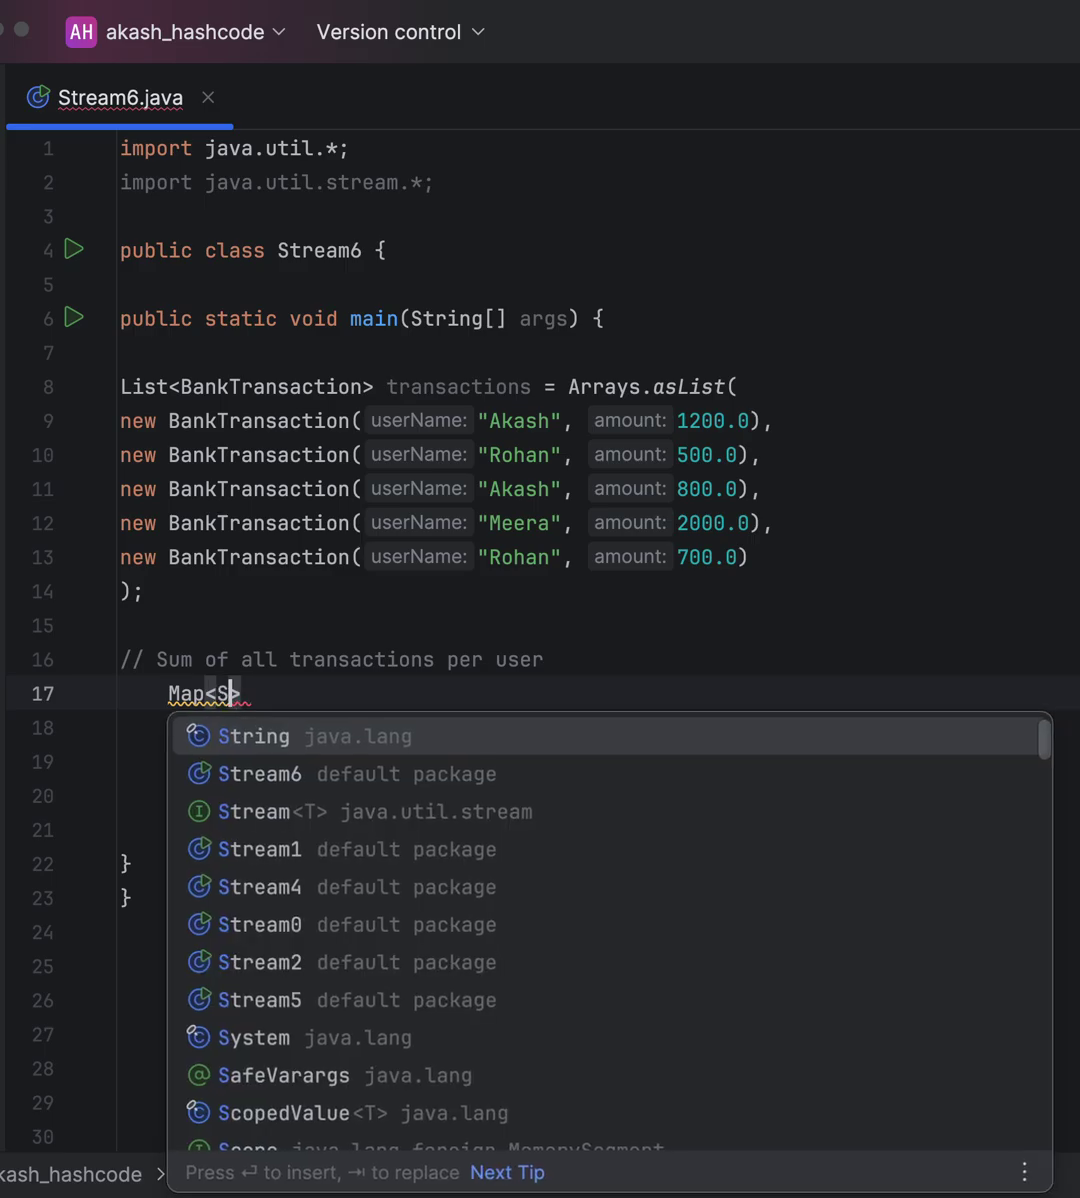
type("tring,")
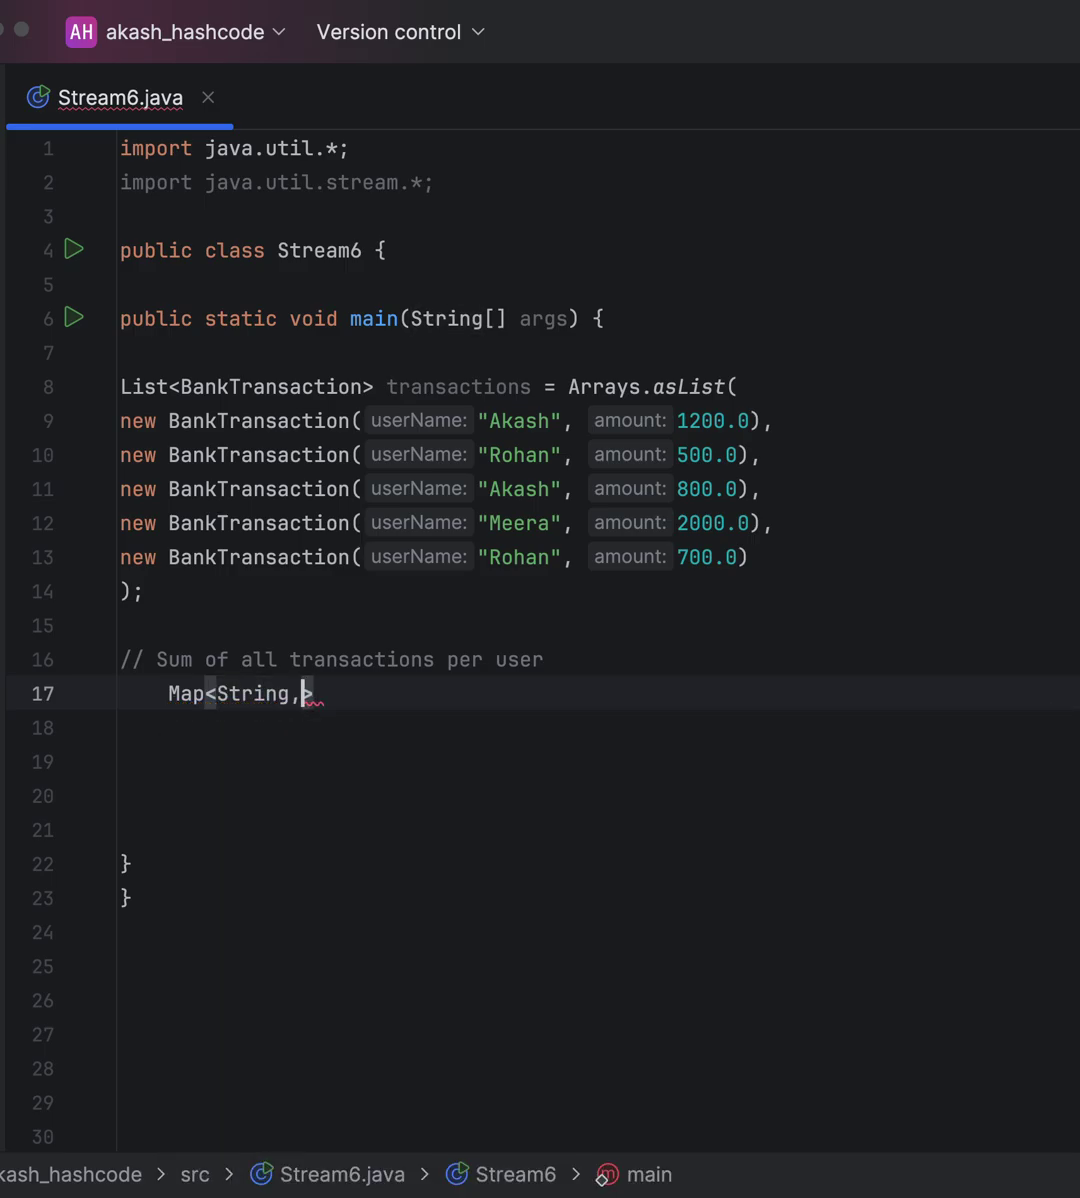
type("Do")
key("Return")
type("> ")
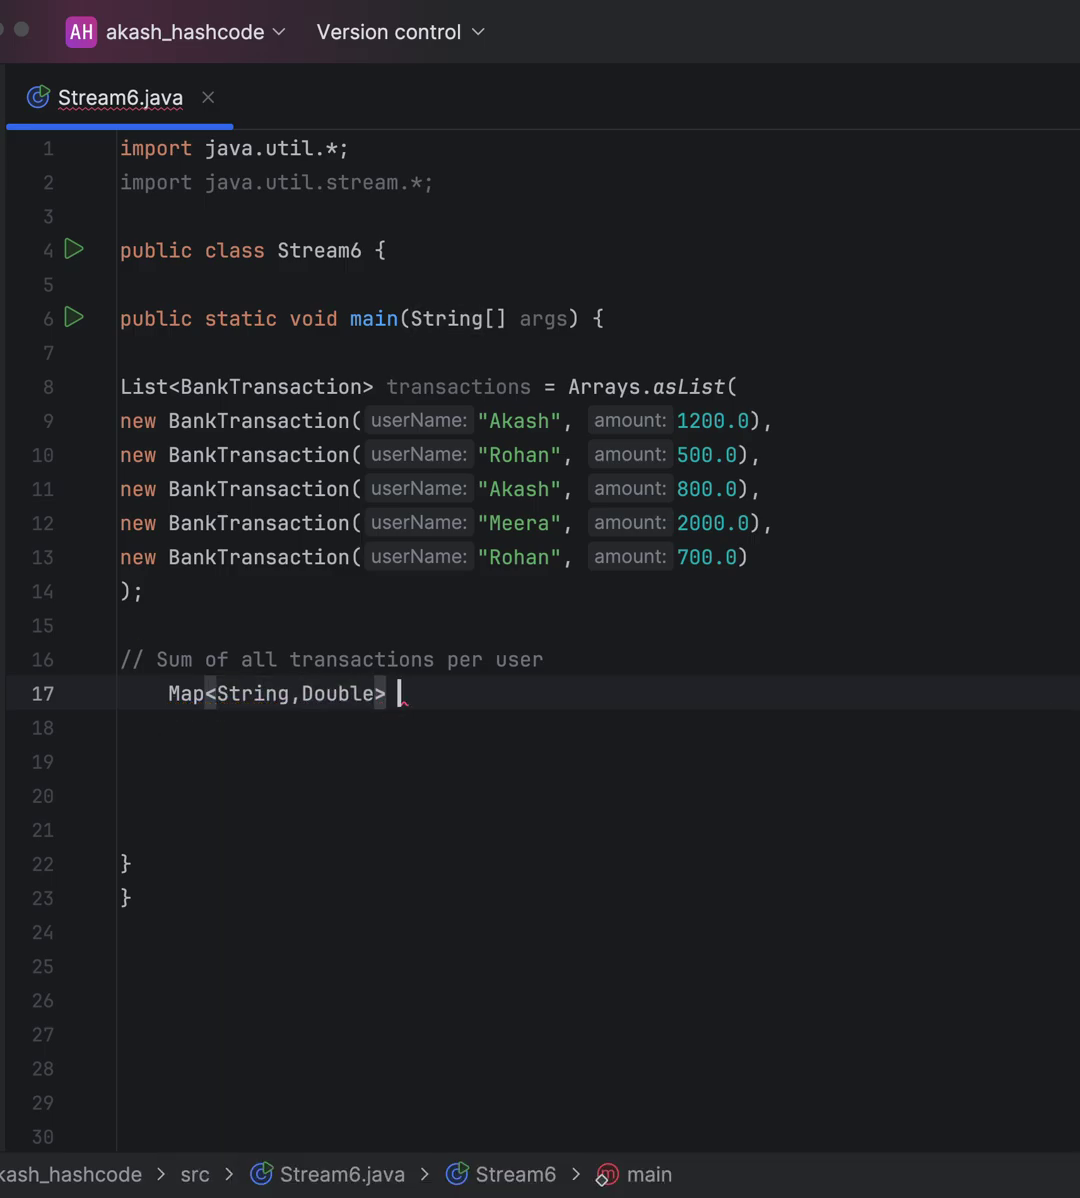
type("usersTr")
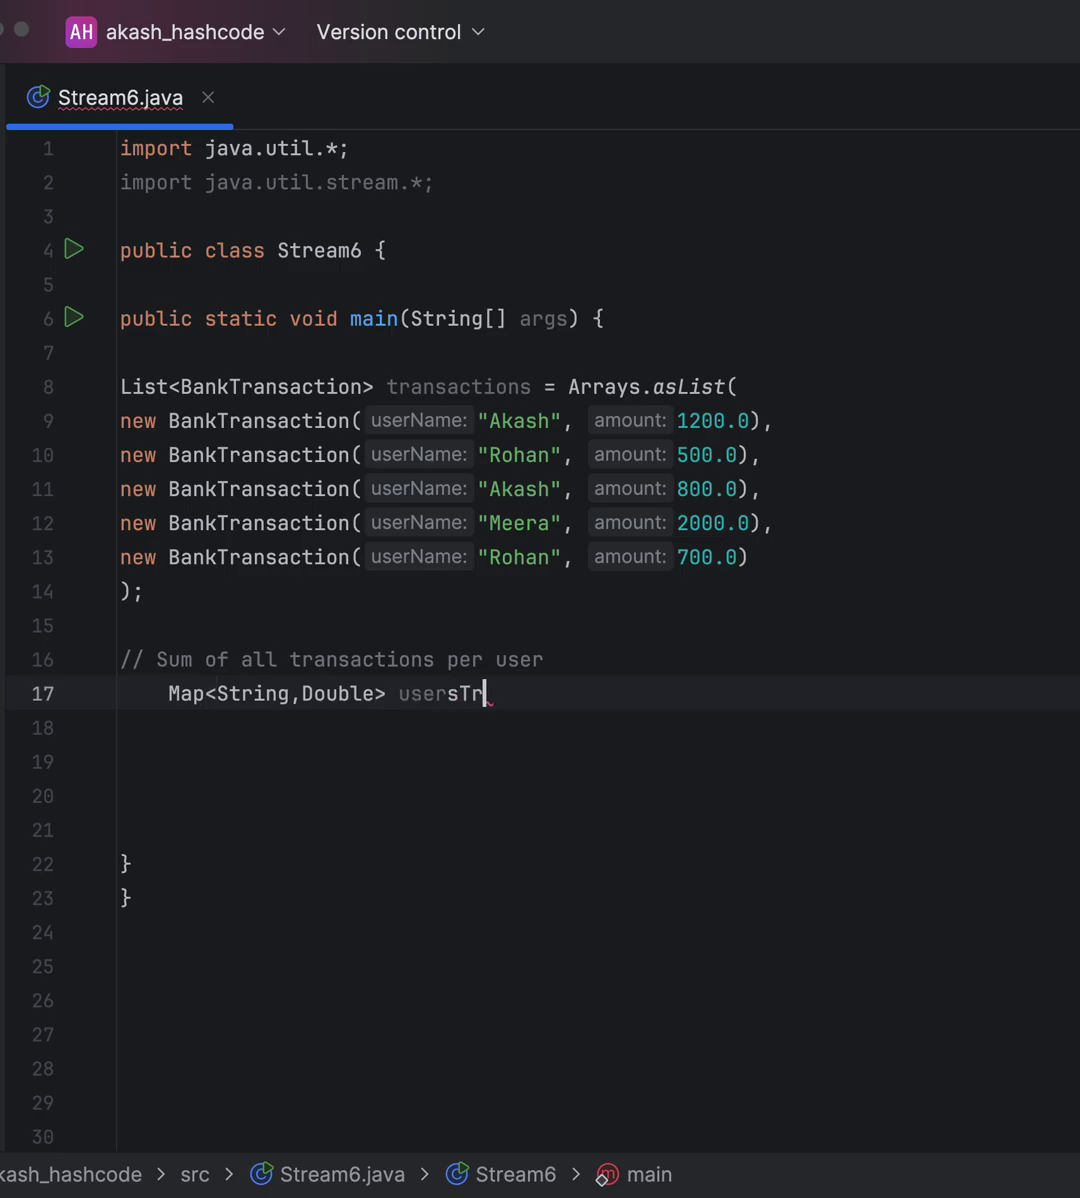
type("ansactions =")
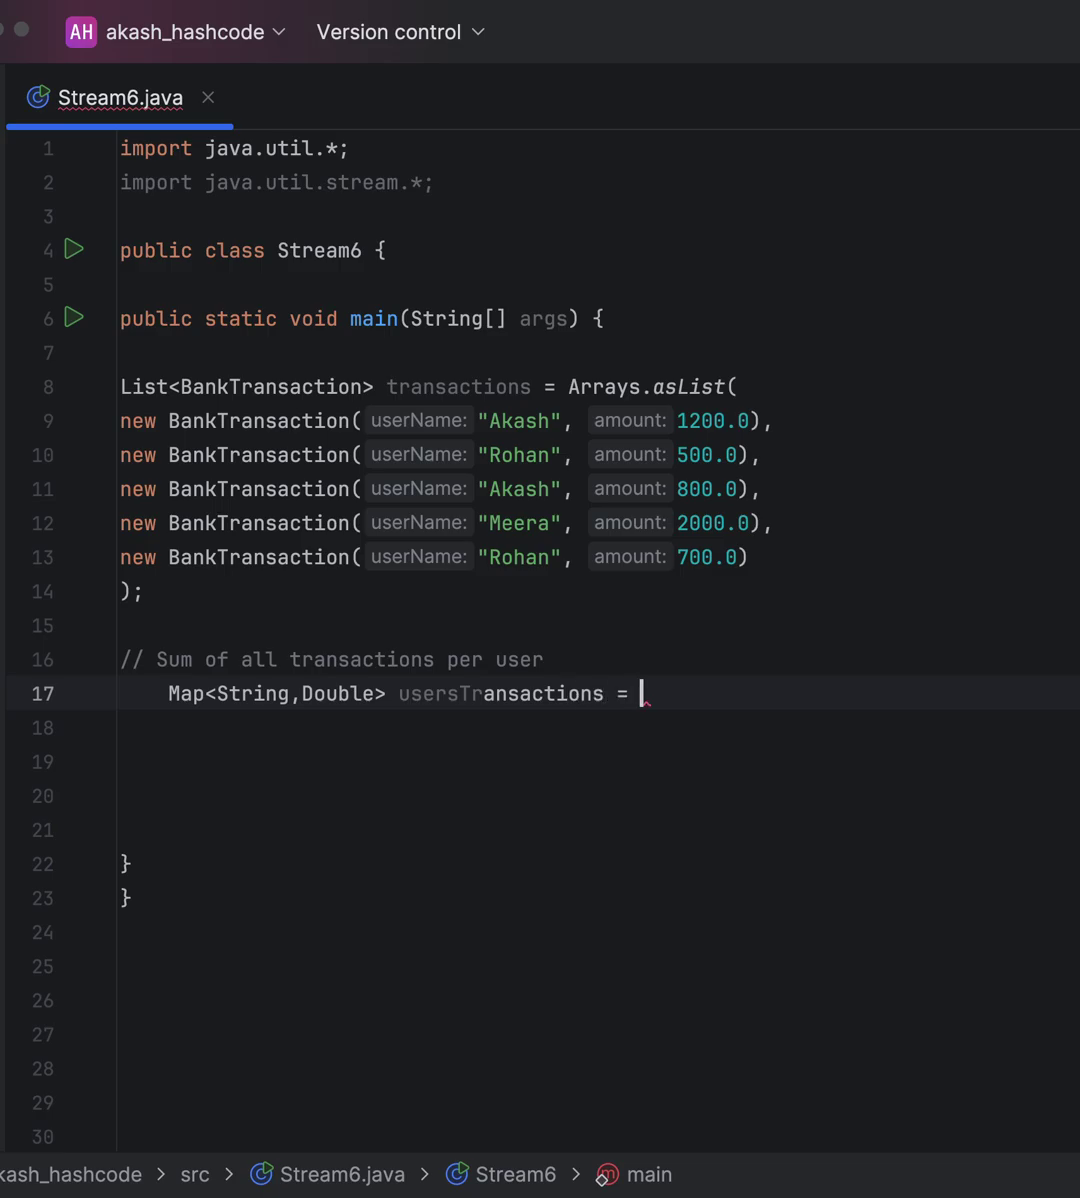
key("Return")
key("Return")
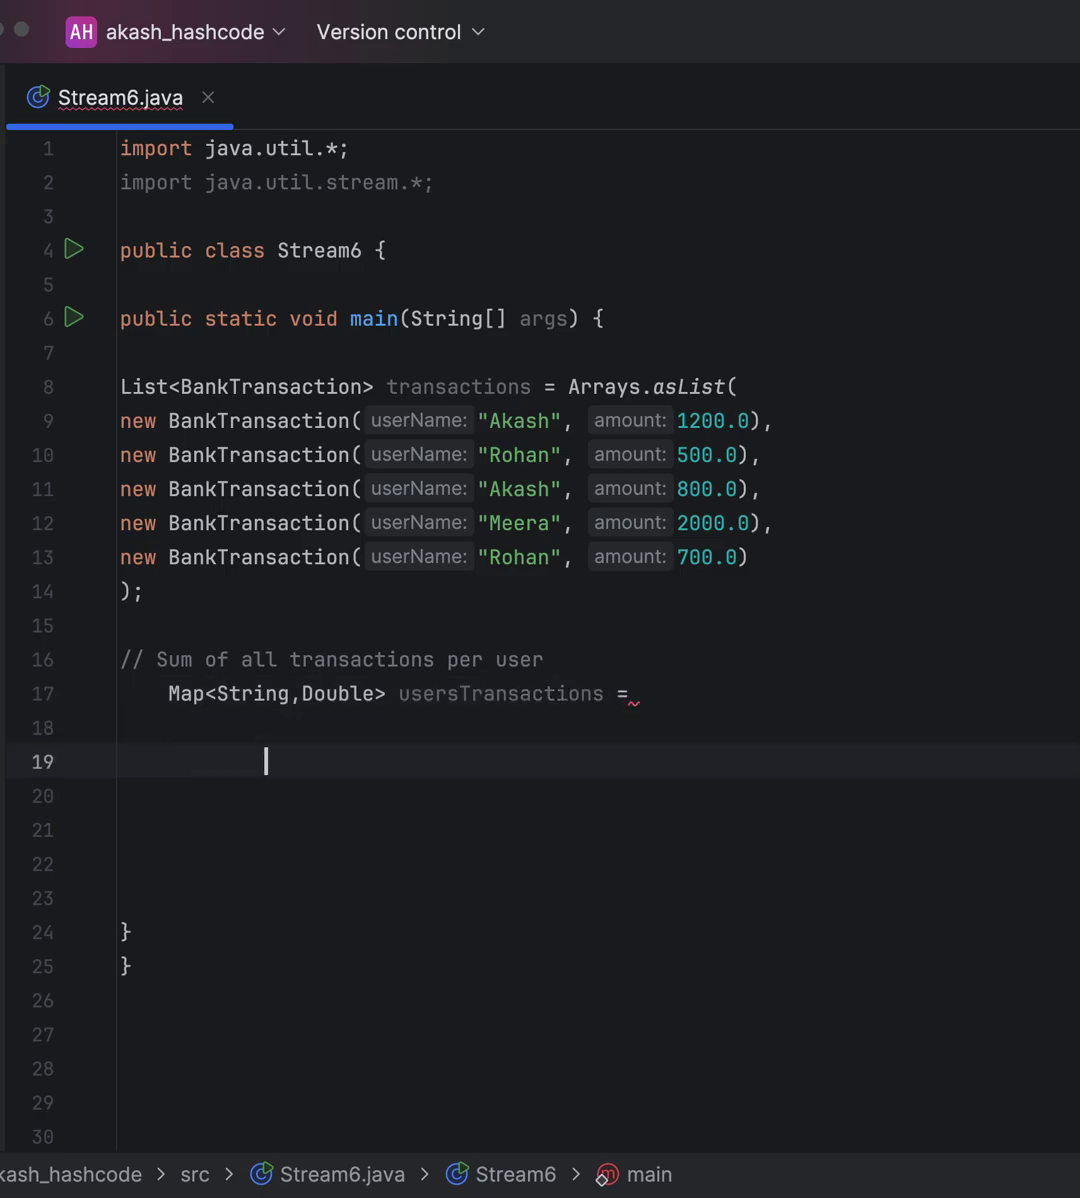
type("t")
Write transactions.stream().collect(Collectors.groupingBy(BankTransaction::getUserName, as the map's value
key("Return")
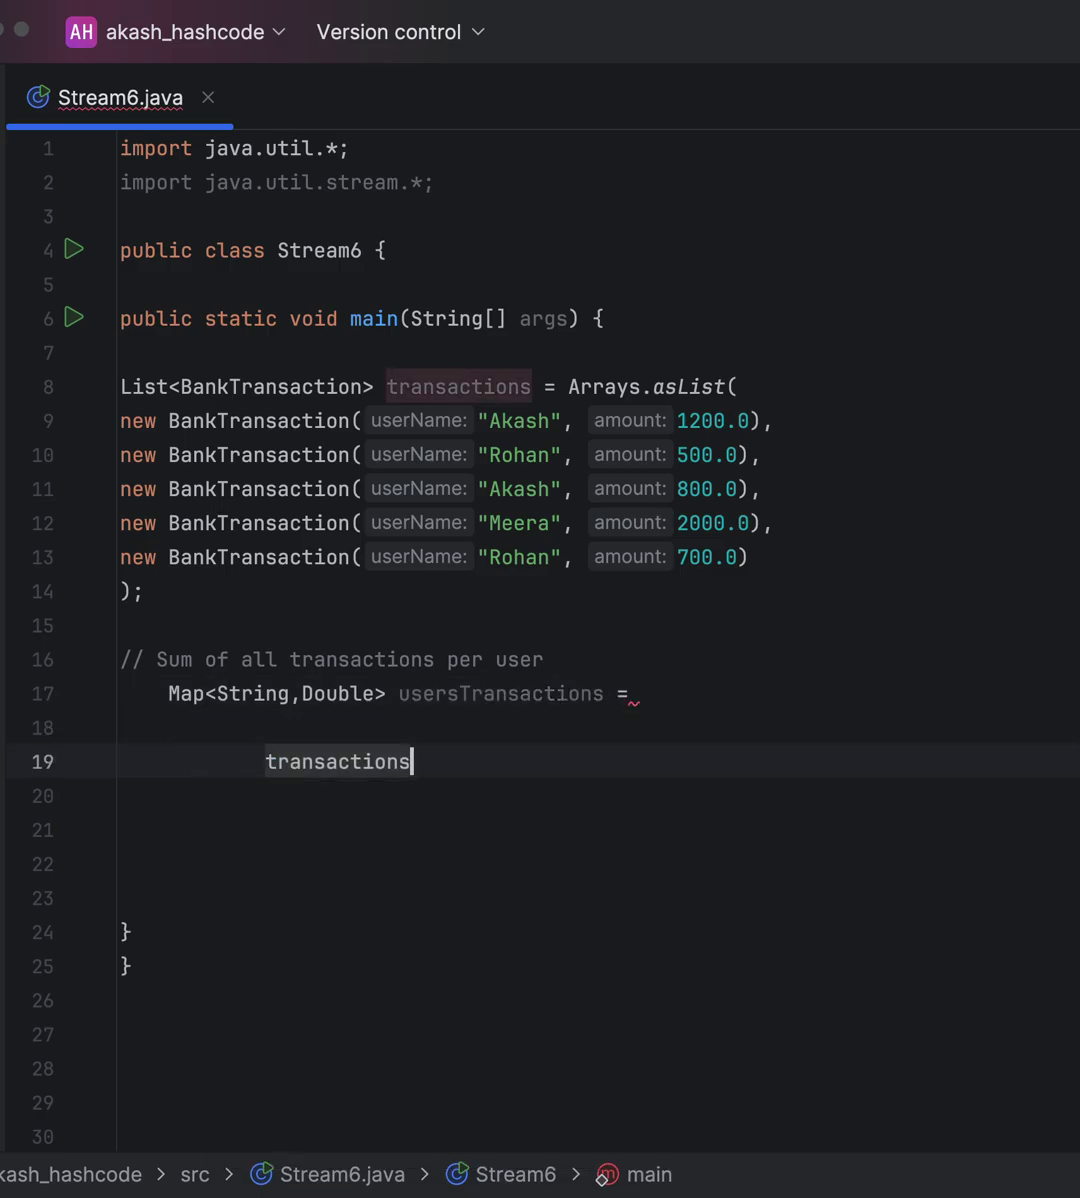
type(".st")
key("Return")
type(".")
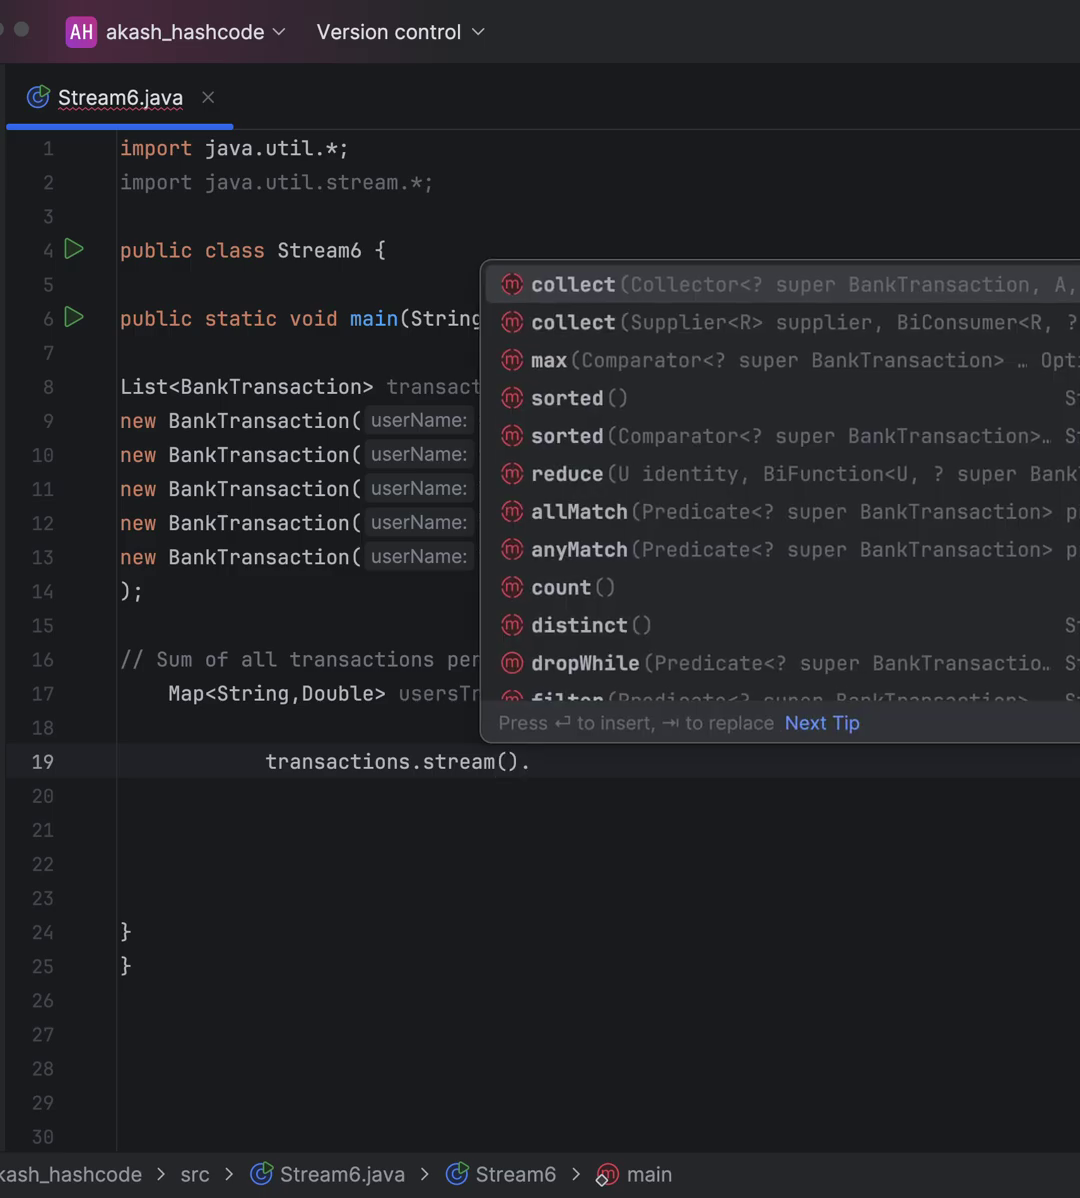
type("c")
key("Return")
key("Return")
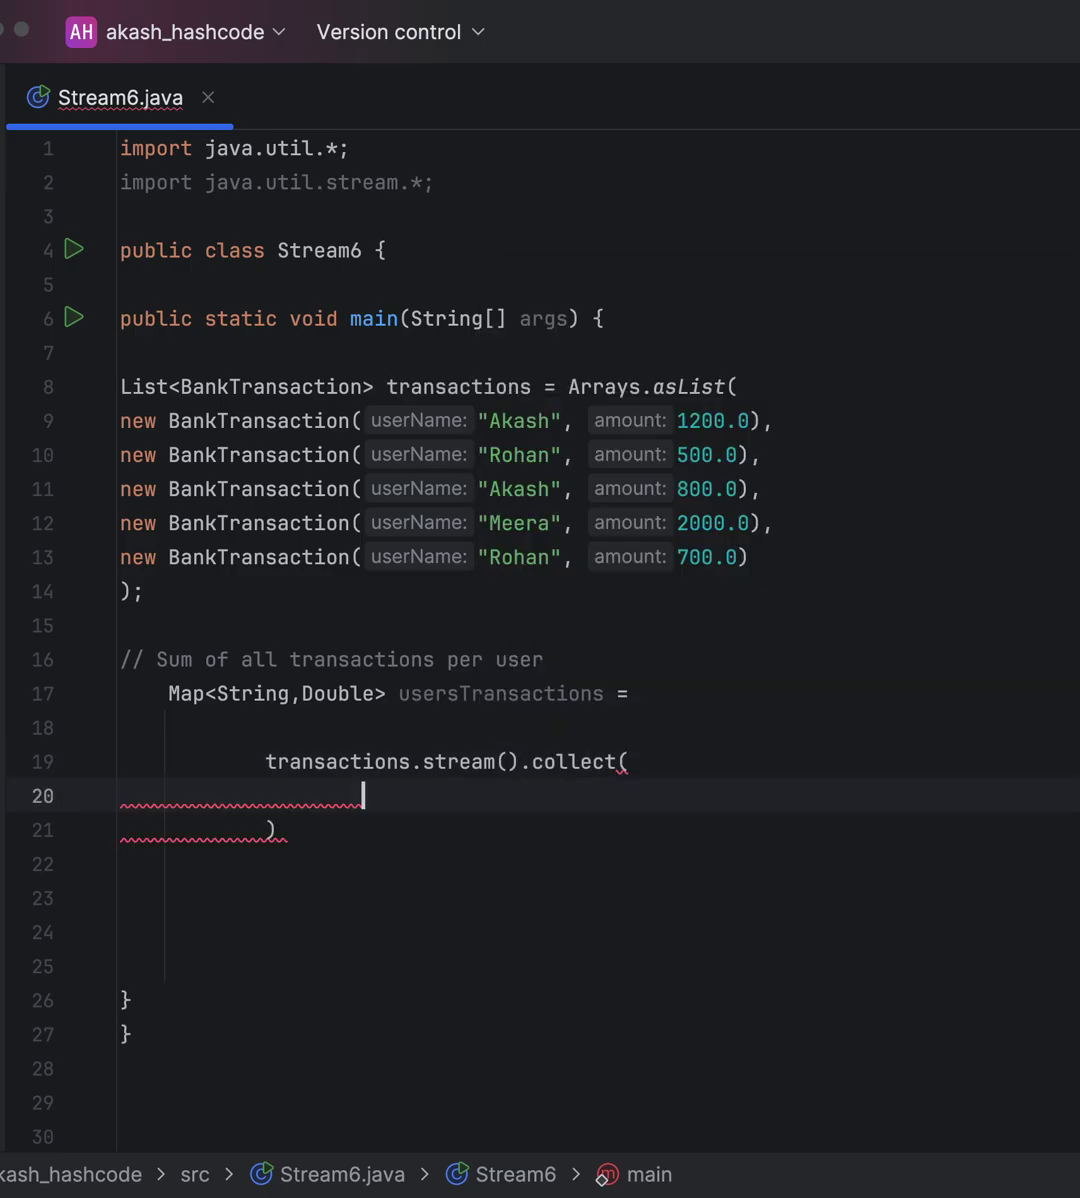
type("Collectors.")
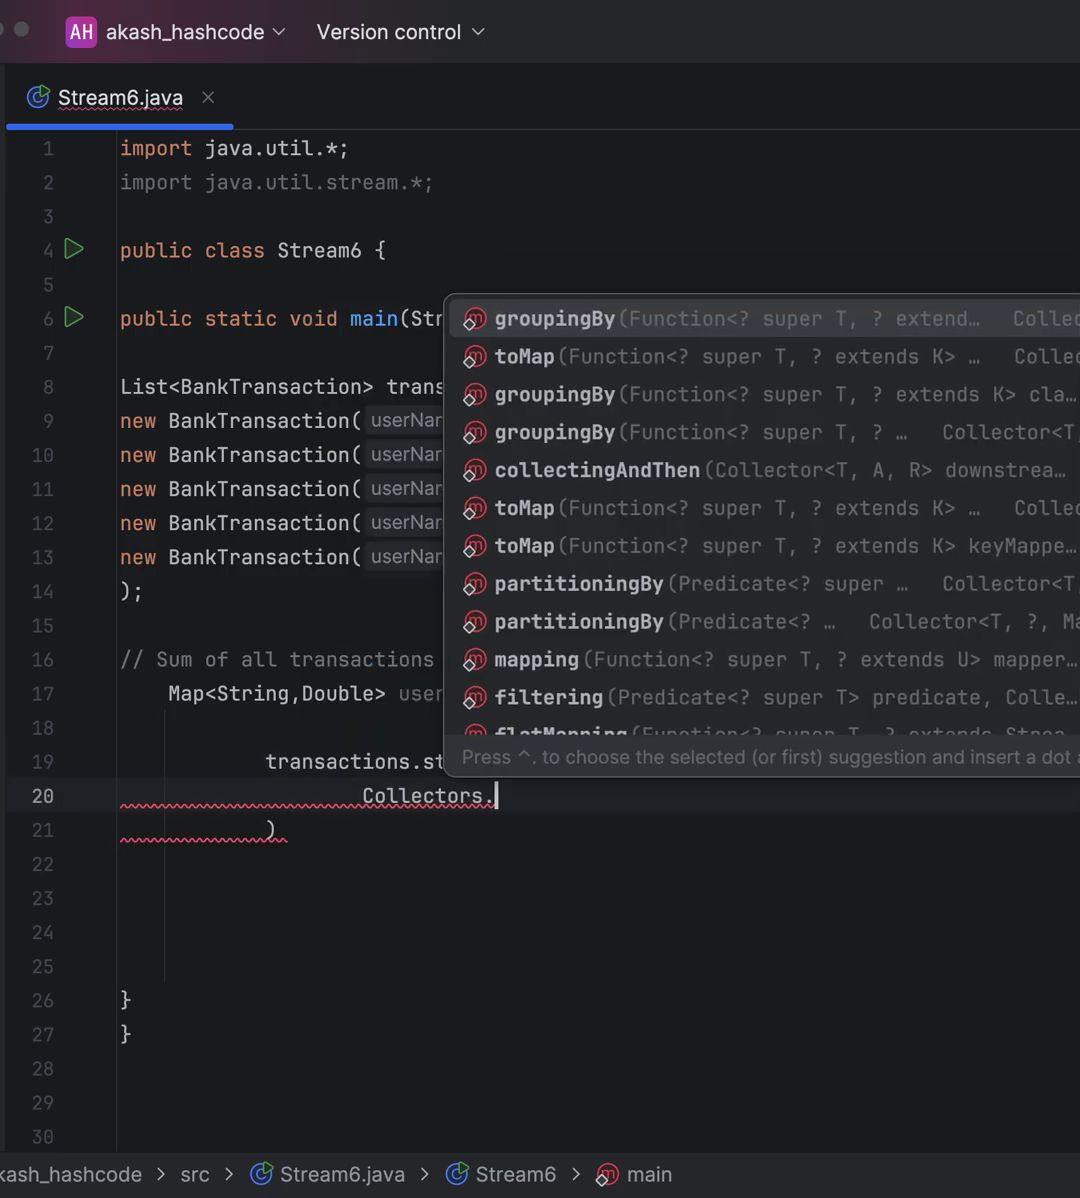
type("gr")
key("Return")
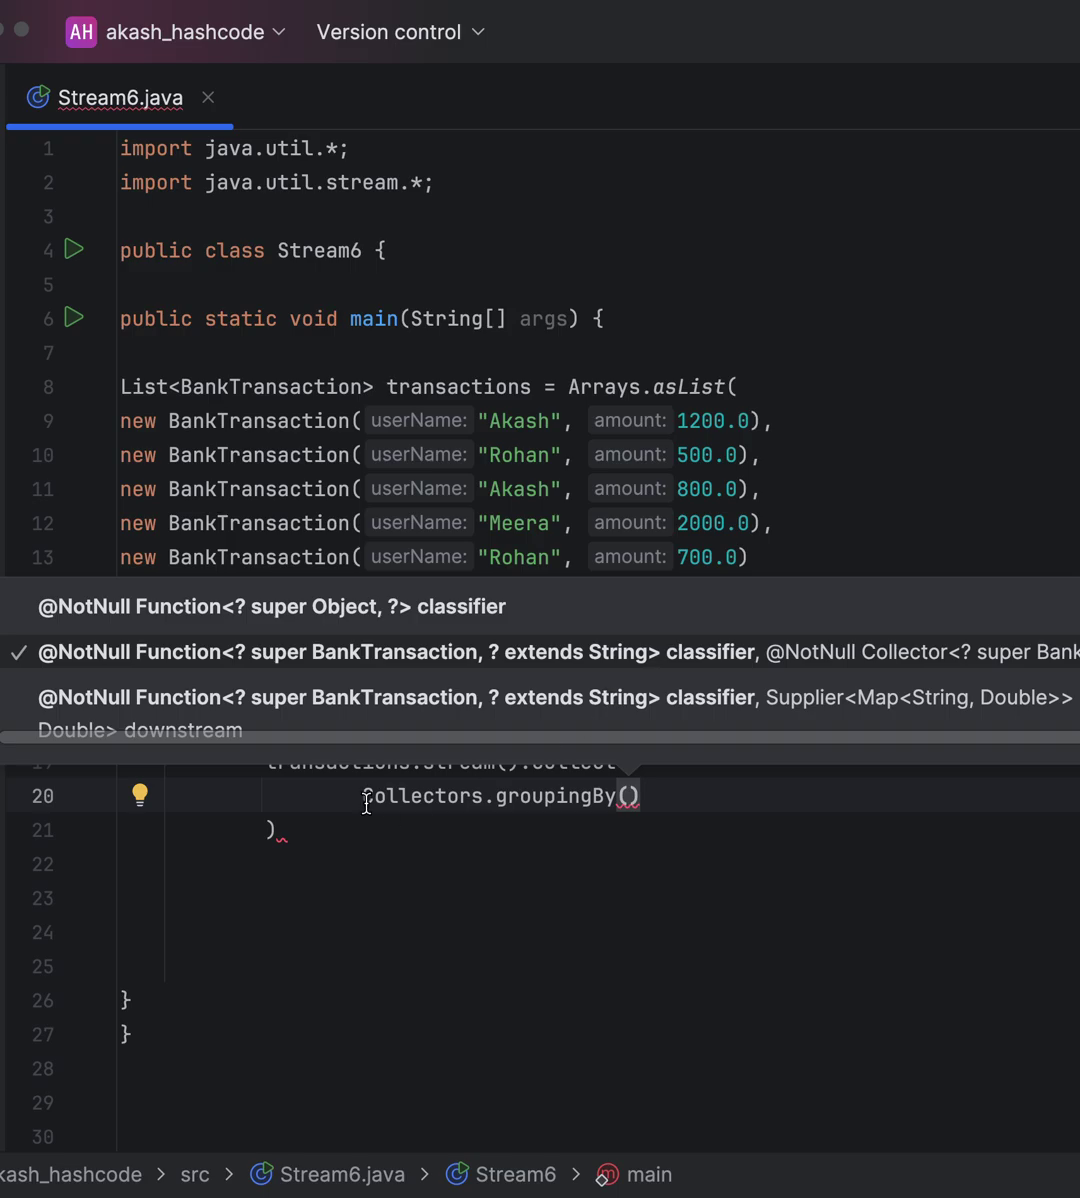
left_click(627, 795)
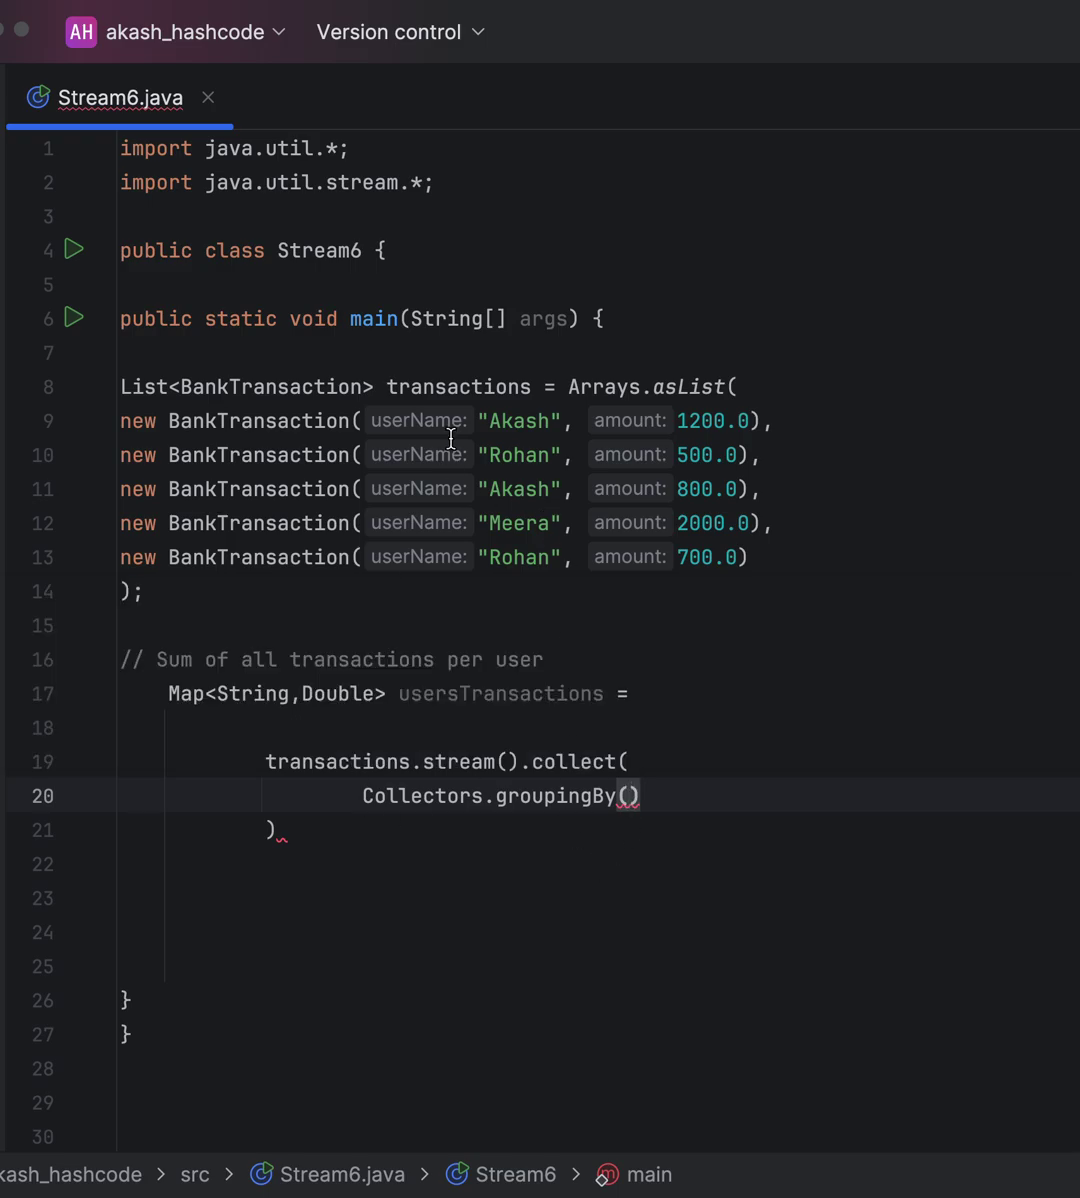
type("Us")
key("BackSpace")
key("BackSpace")
type("BAnk")
key("Down")
key("Return")
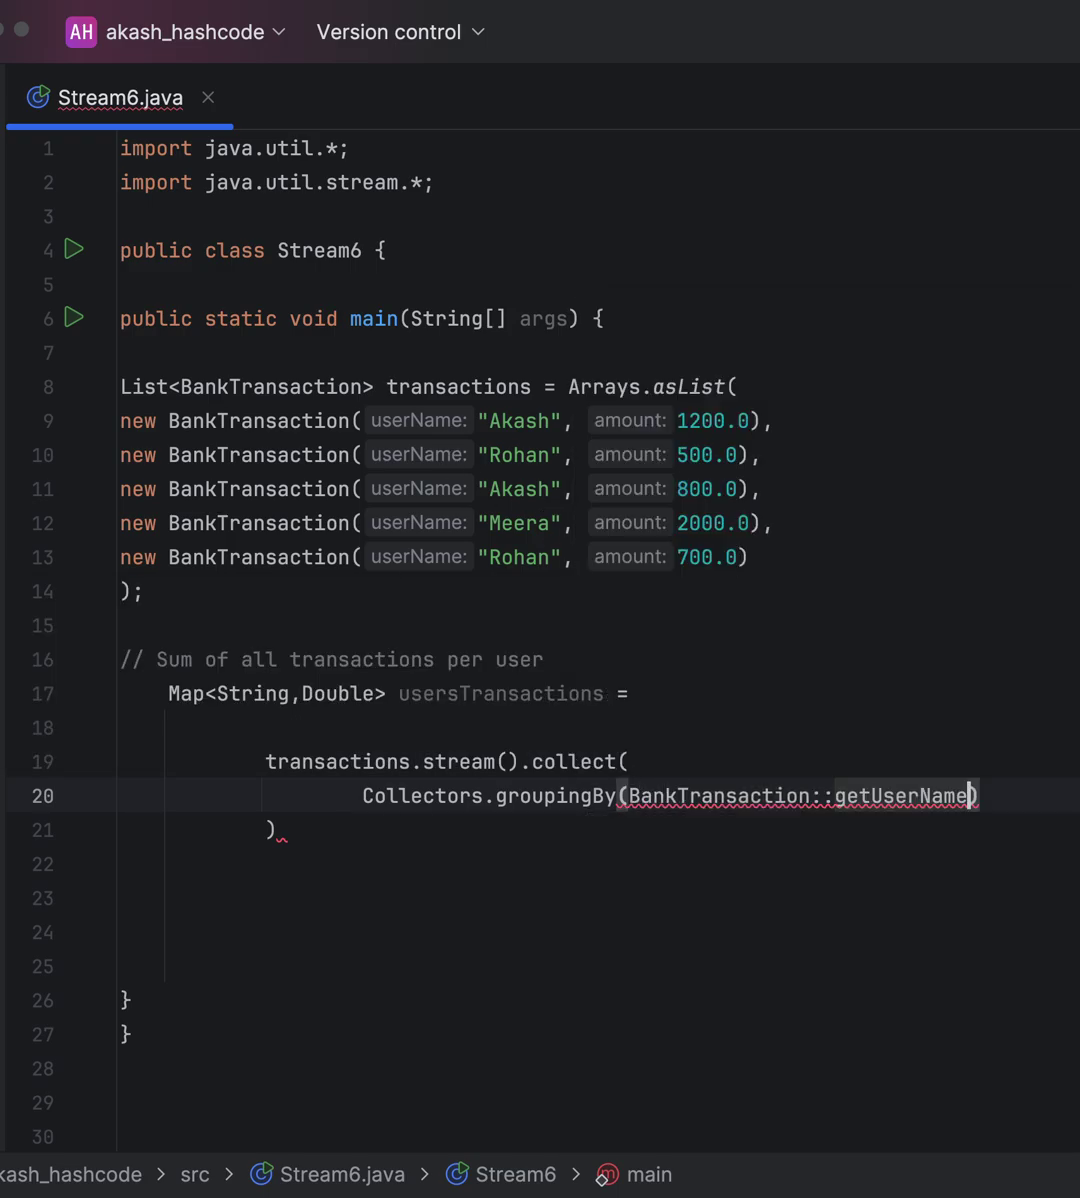
key("Return")
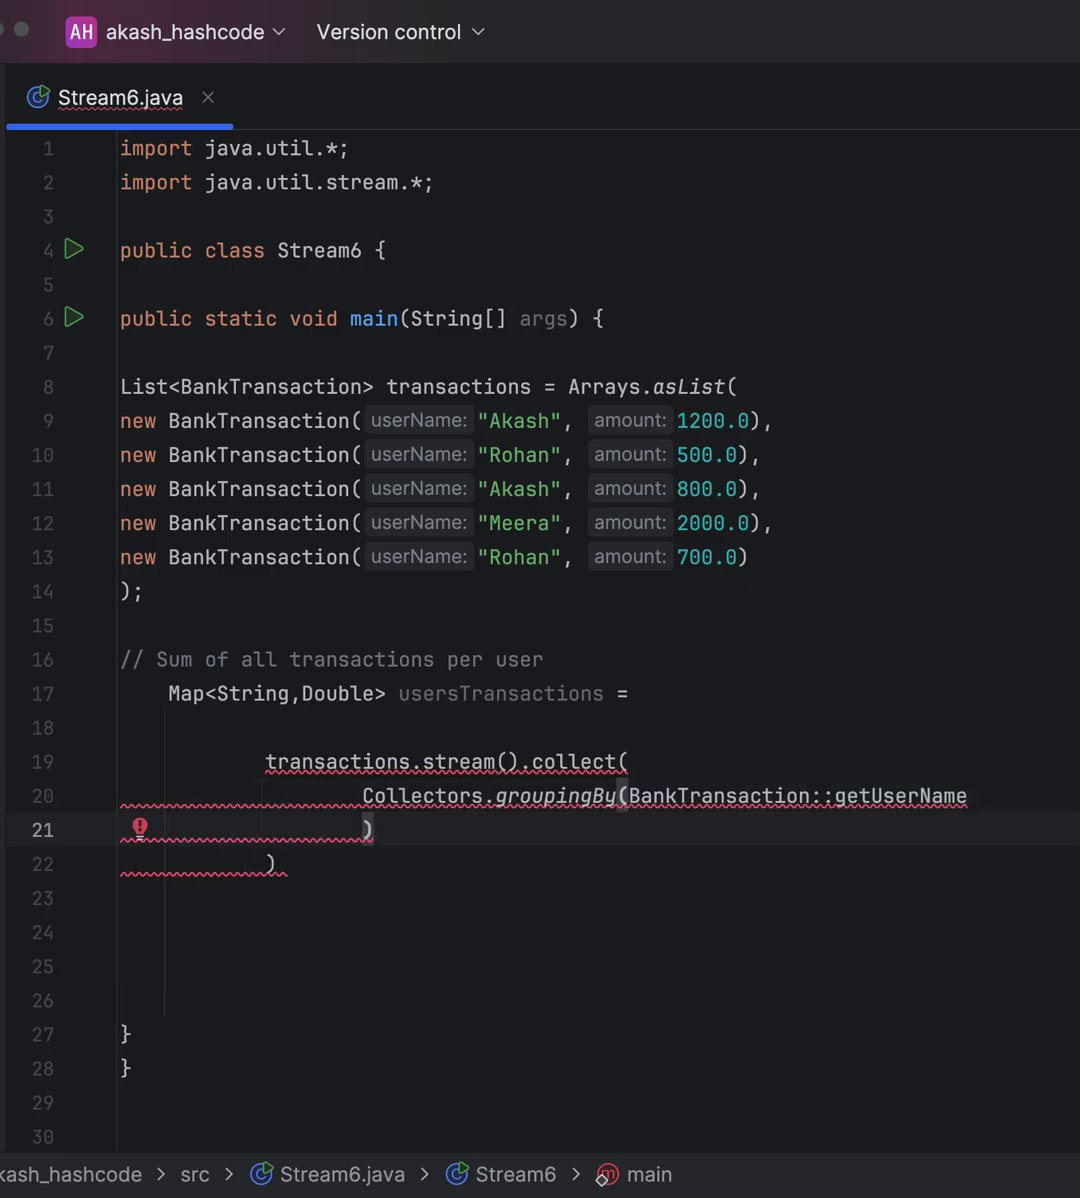
type(",")
Add Collectors.summingDouble(BankTransaction::getAmount) as the downstream collector and close the statement with ;
key("Return")
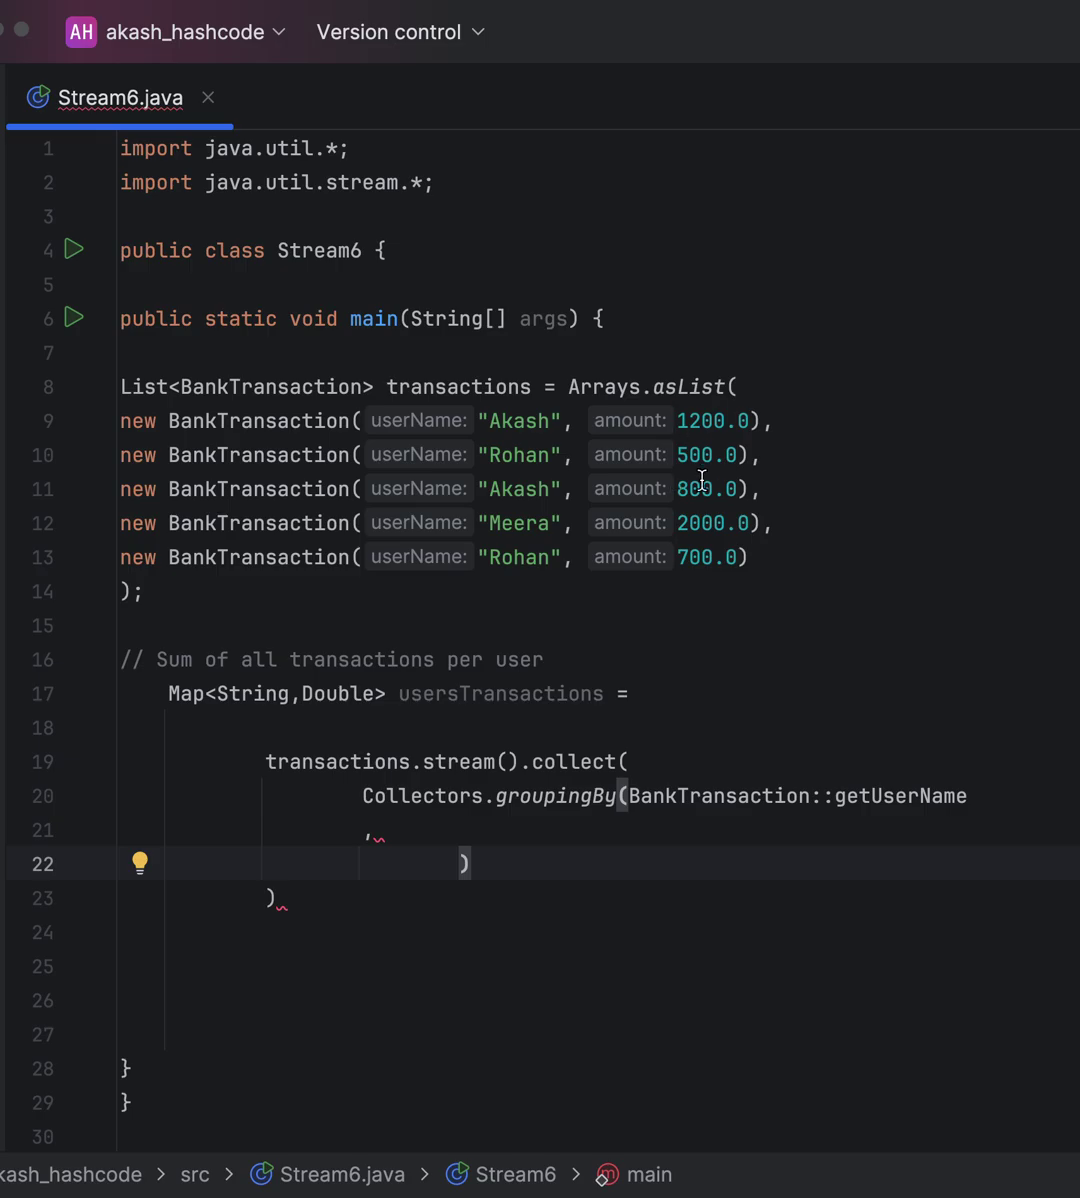
type("Collec")
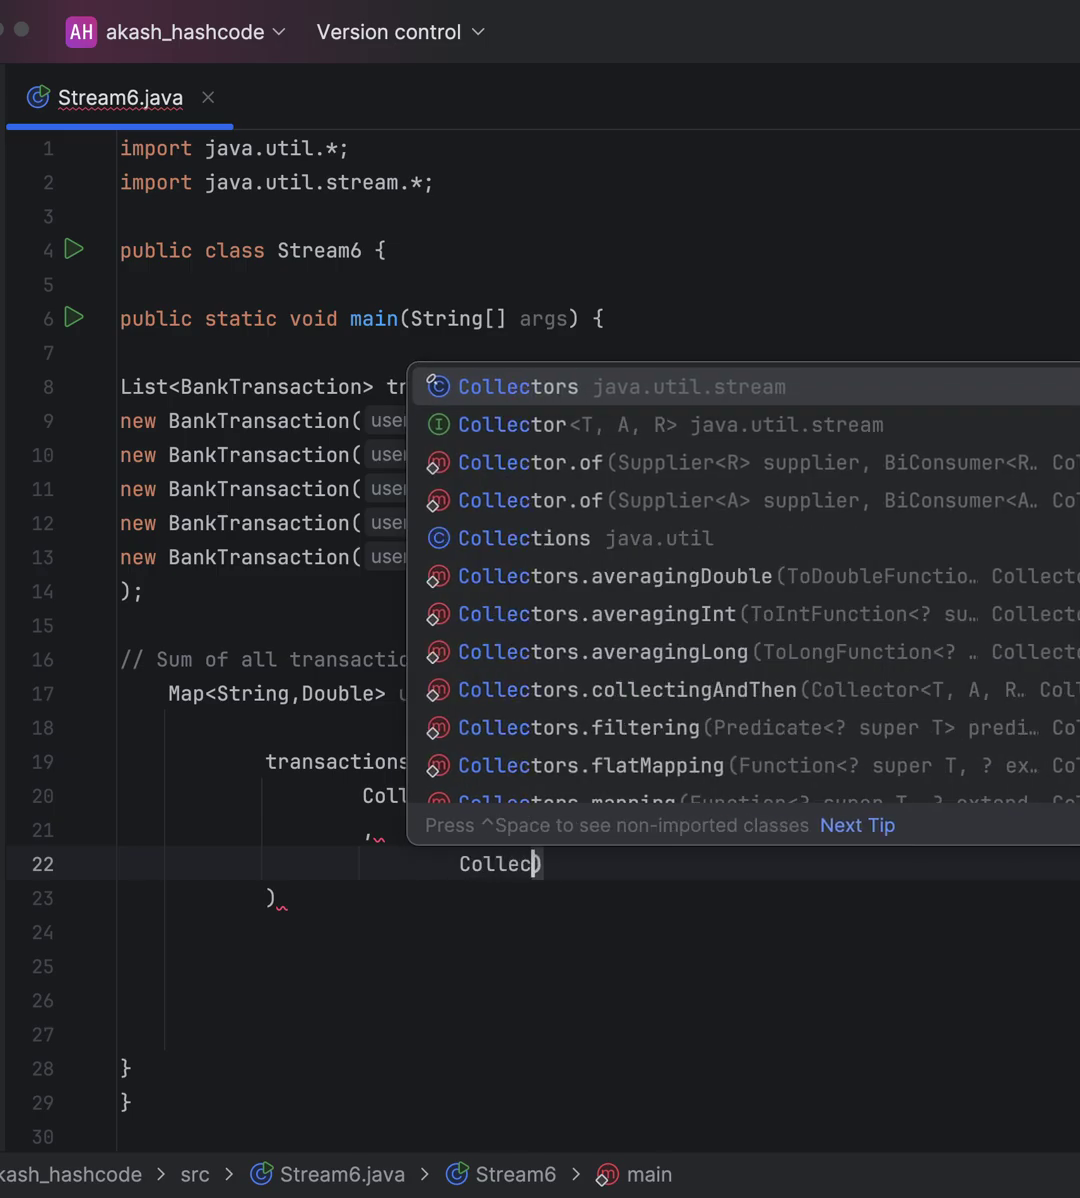
type("tos.")
key("BackSpace")
key("BackSpace")
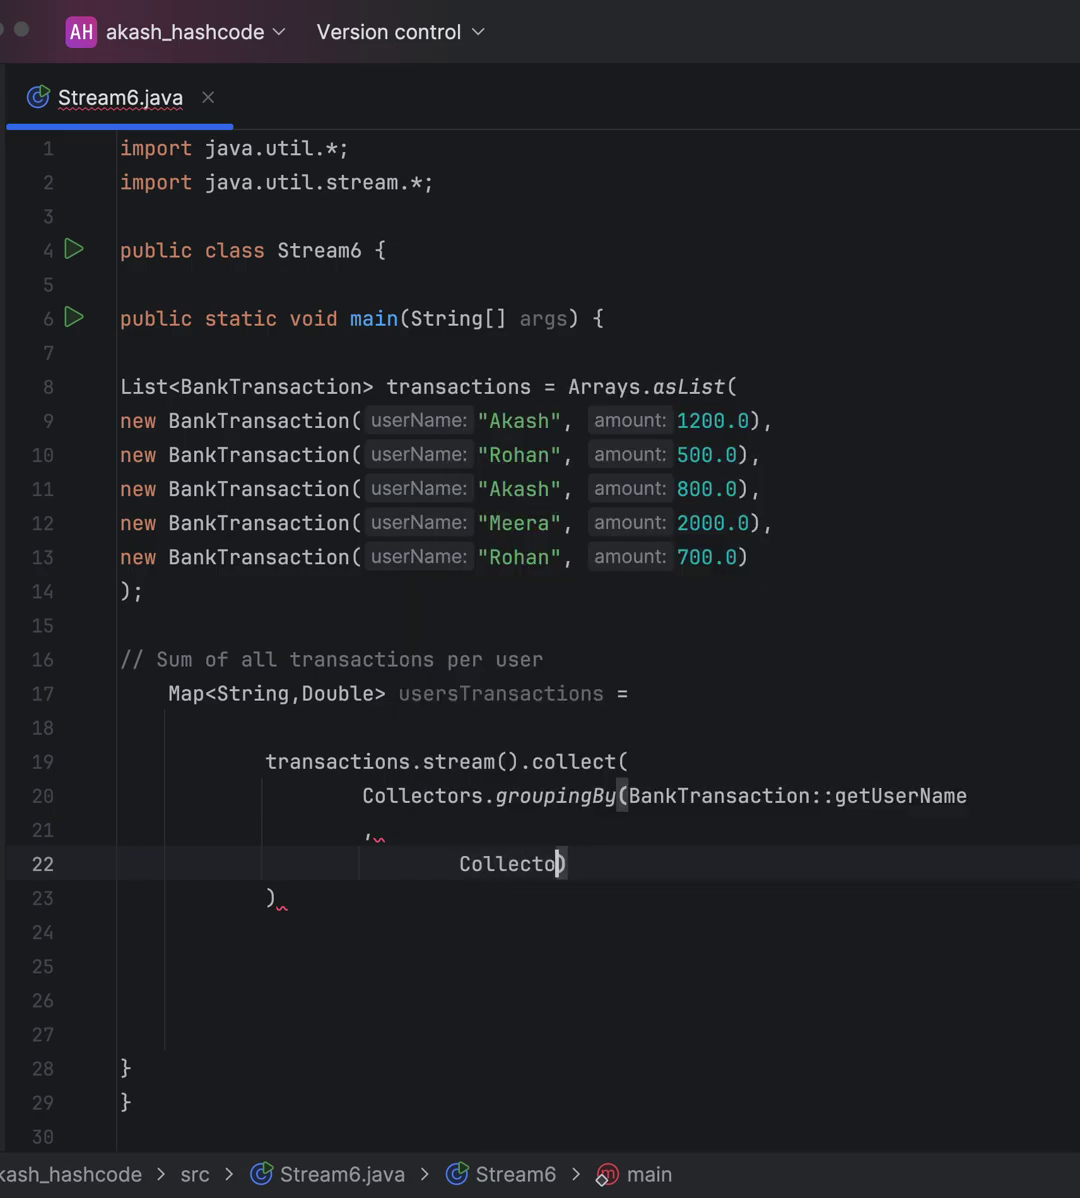
type("t")
key("BackSpace")
type("s.s")
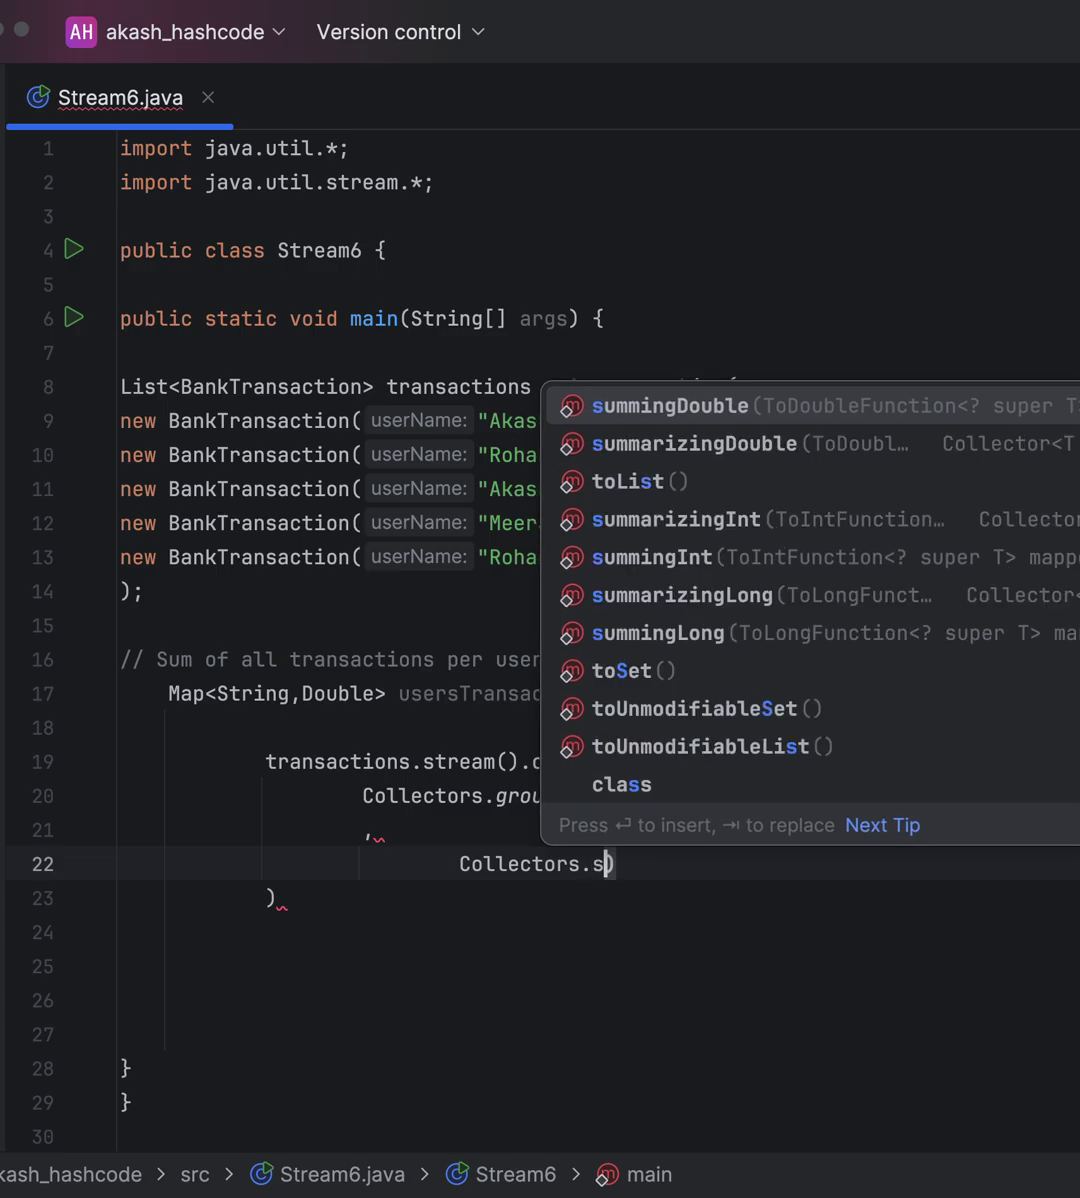
type("um")
key("Return")
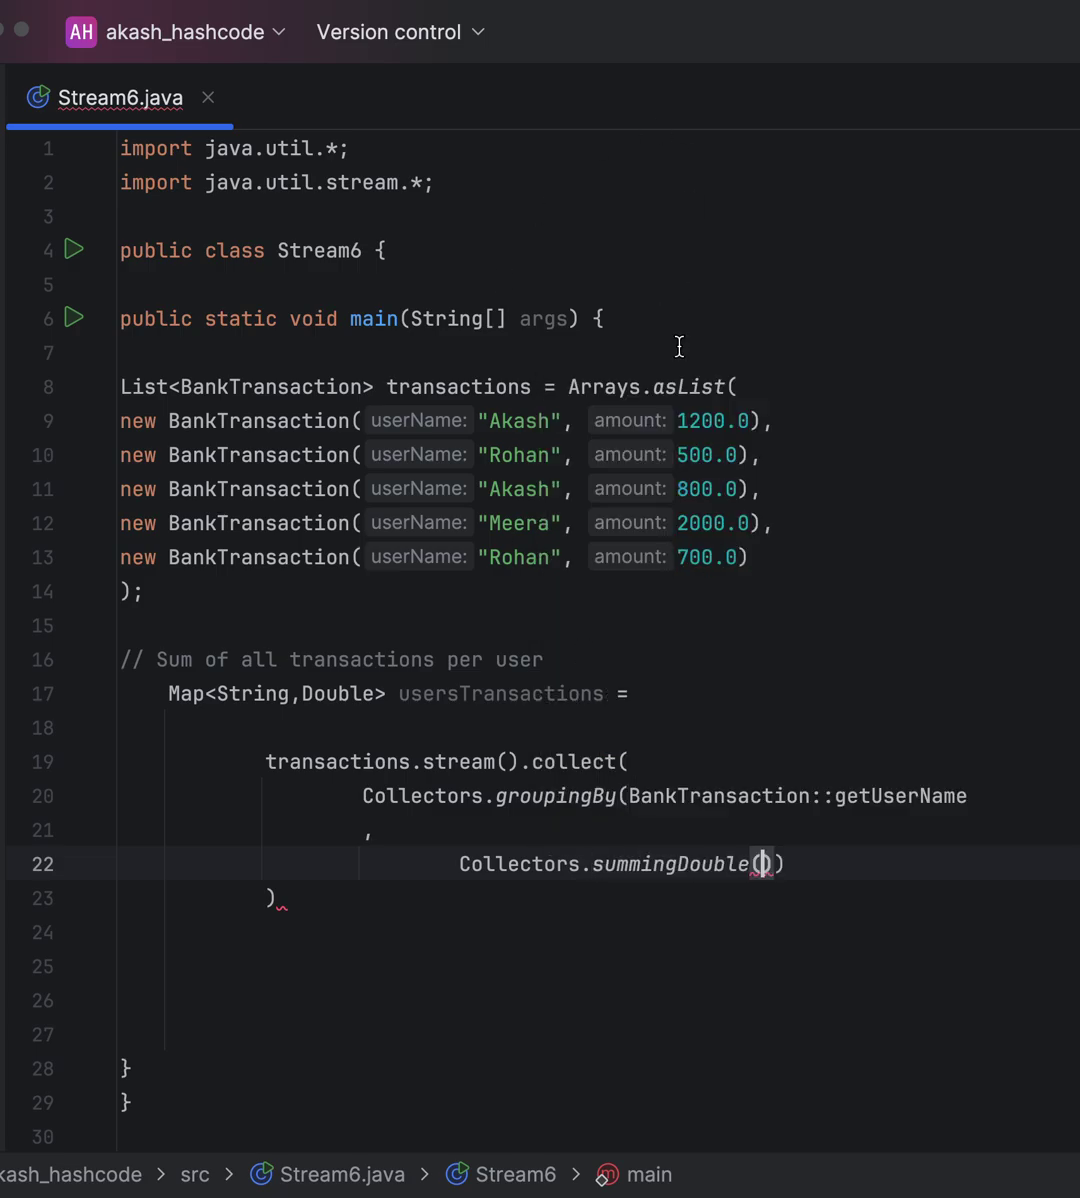
type("Bank")
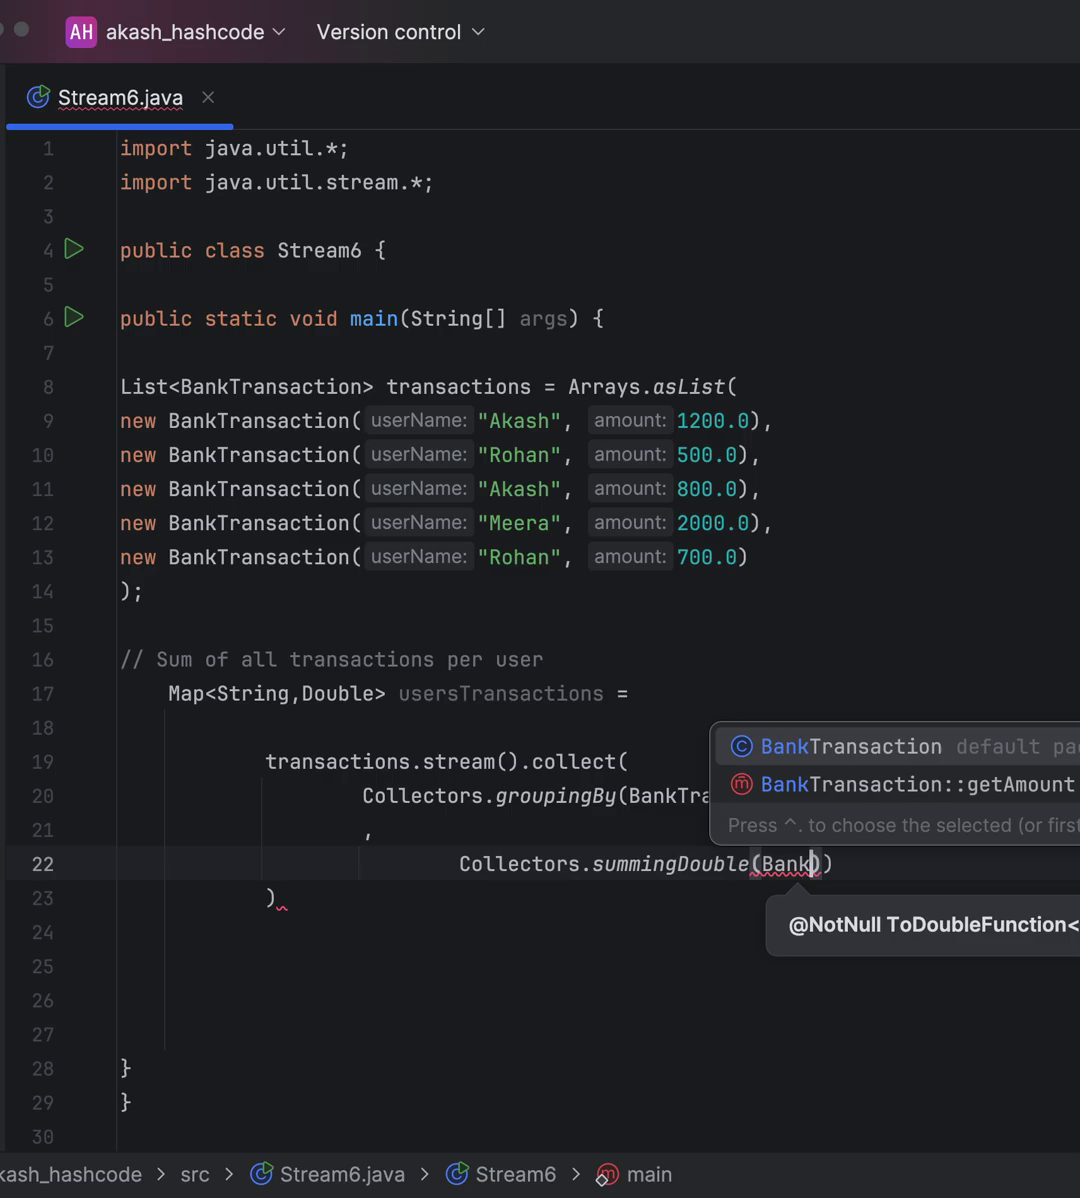
key("Return")
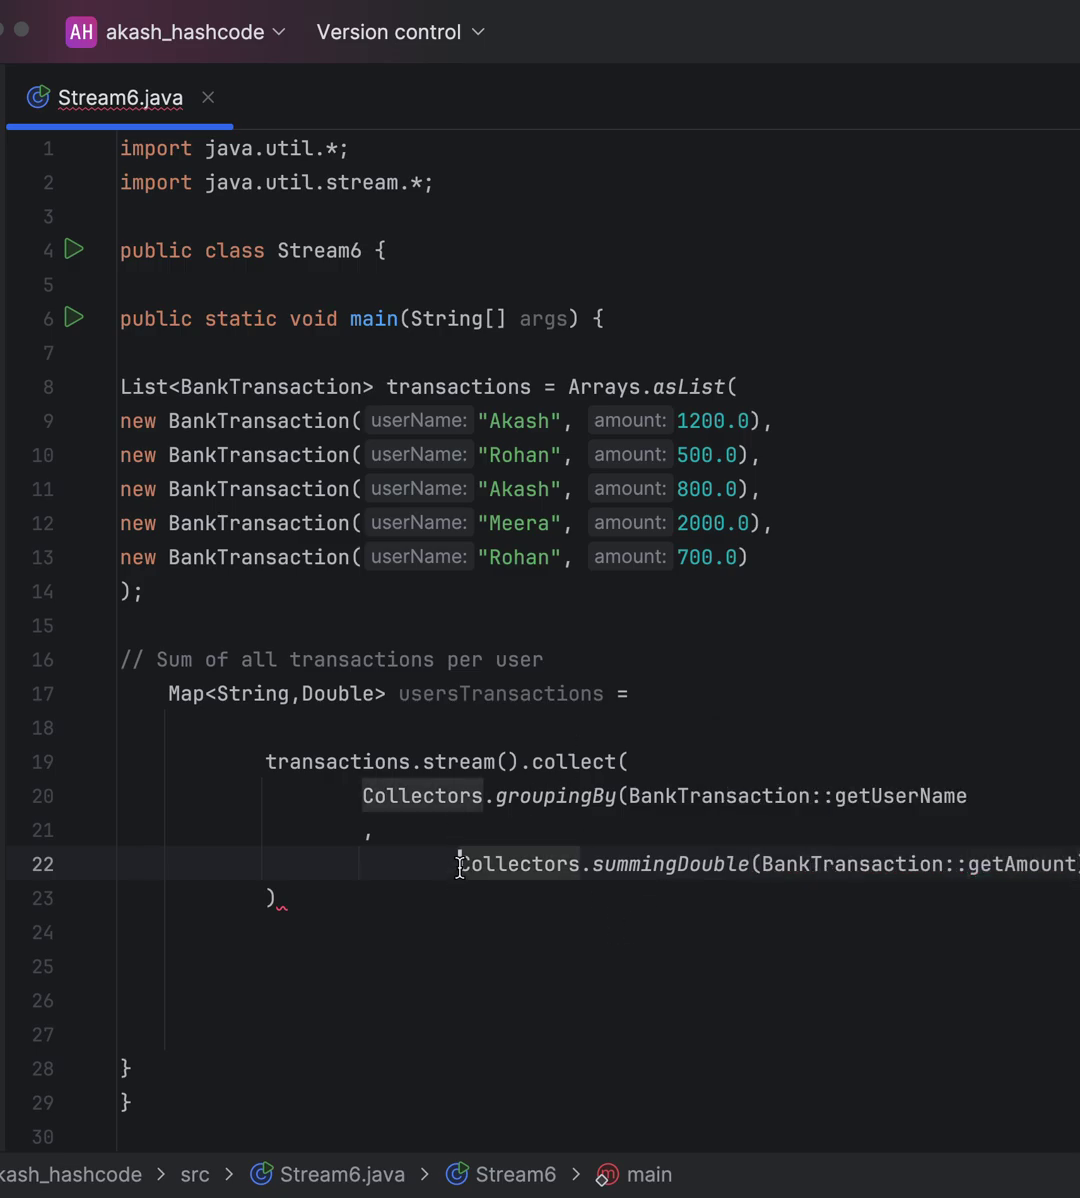
key("BackSpace")
key("Down")
type(";")
Add System.out.println(usersTransactions); via the sout shortcut
key("Return")
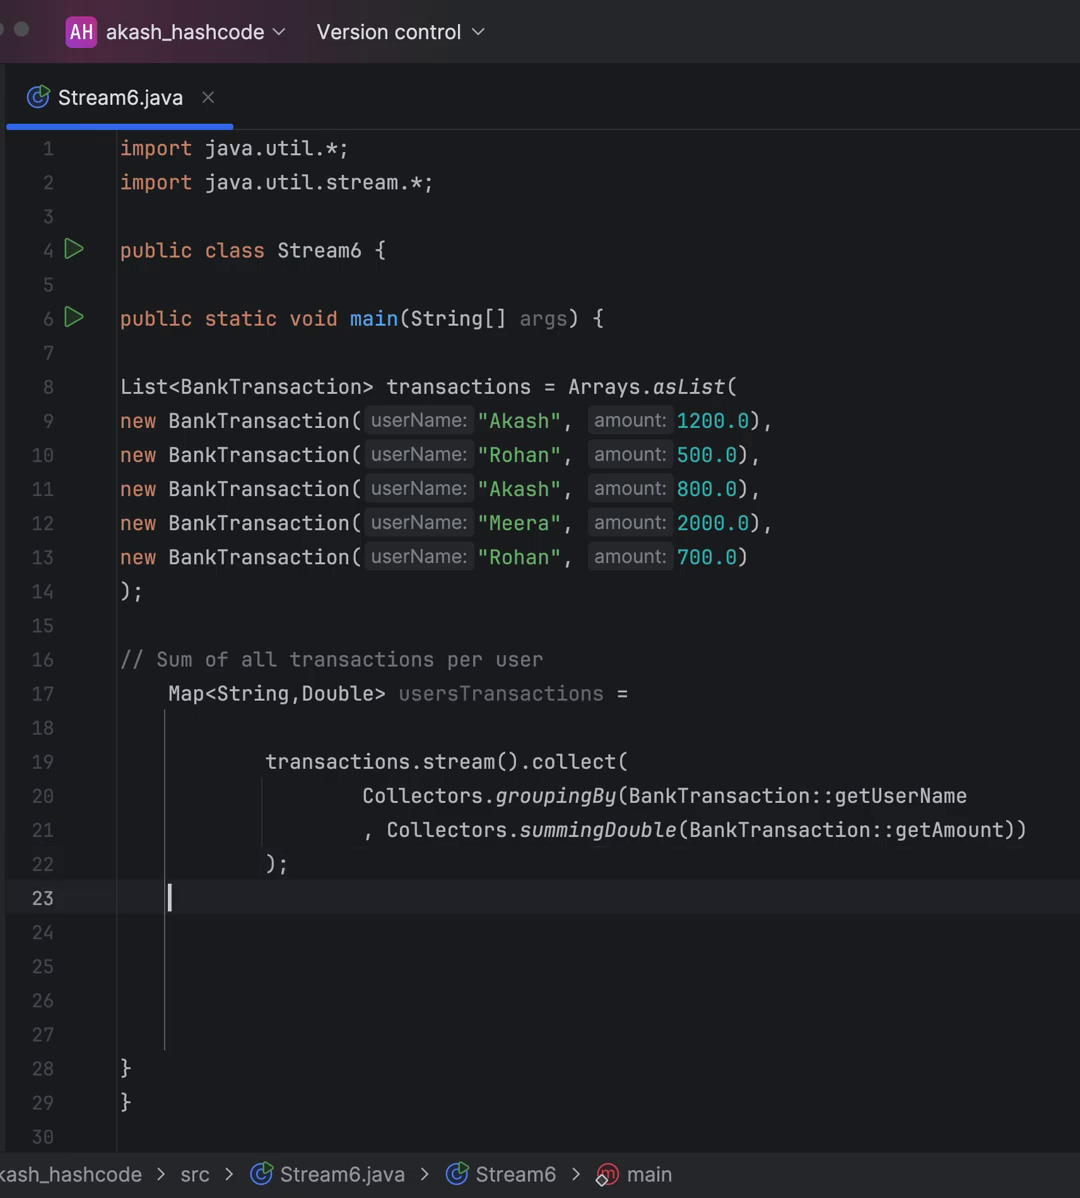
type("System.out")
key("Return")
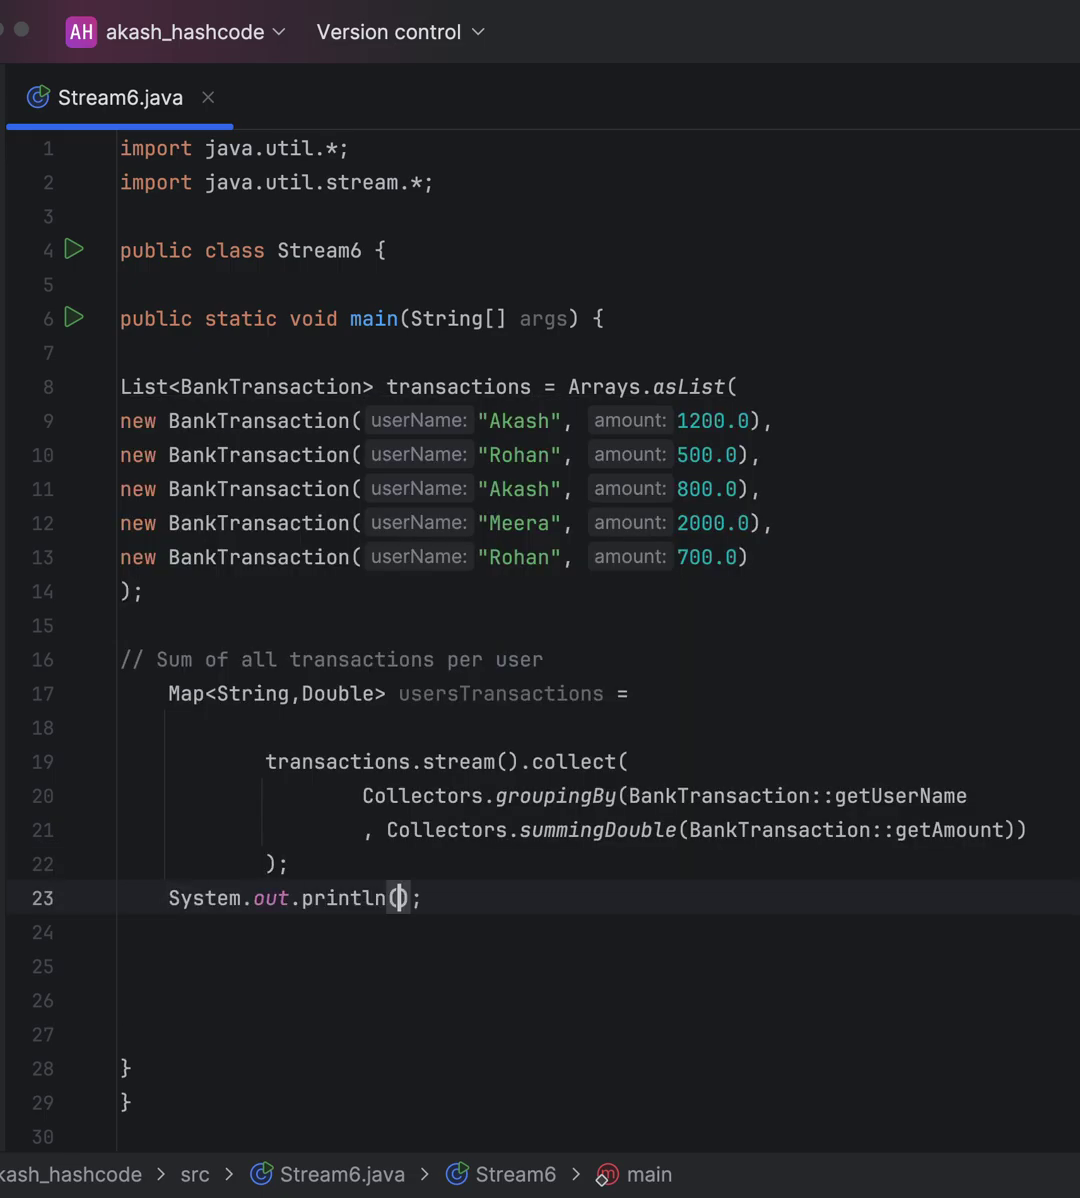
type("us")
key("Return")
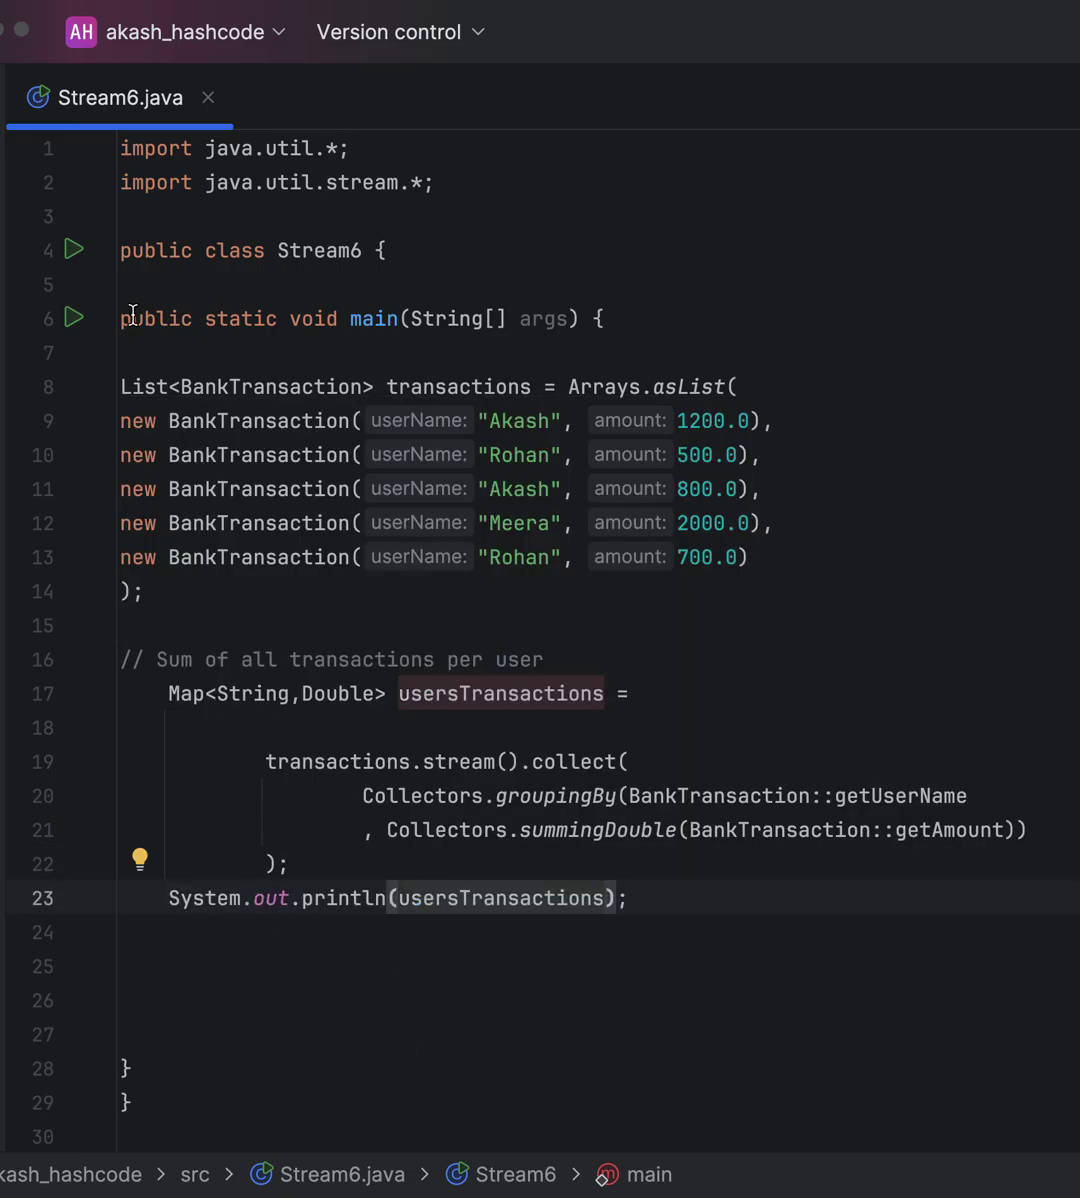
Run Stream6.main() and highlight the totals Meera=2000.0 and Akash=2000.0 in the Run console
left_click(73, 318)
left_click(140, 333)
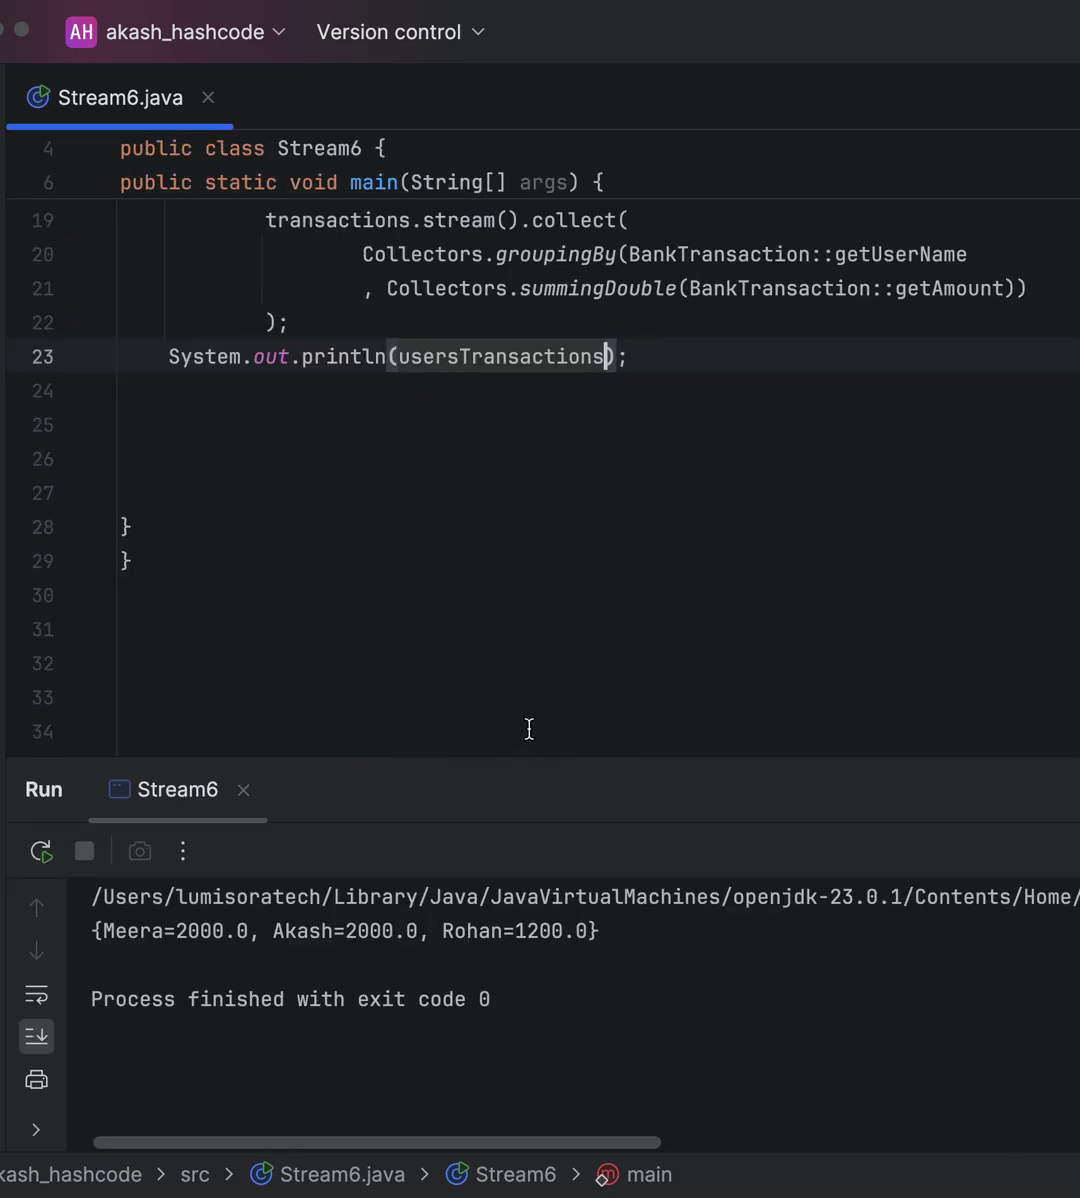
scroll(550, 455, "up", 5)
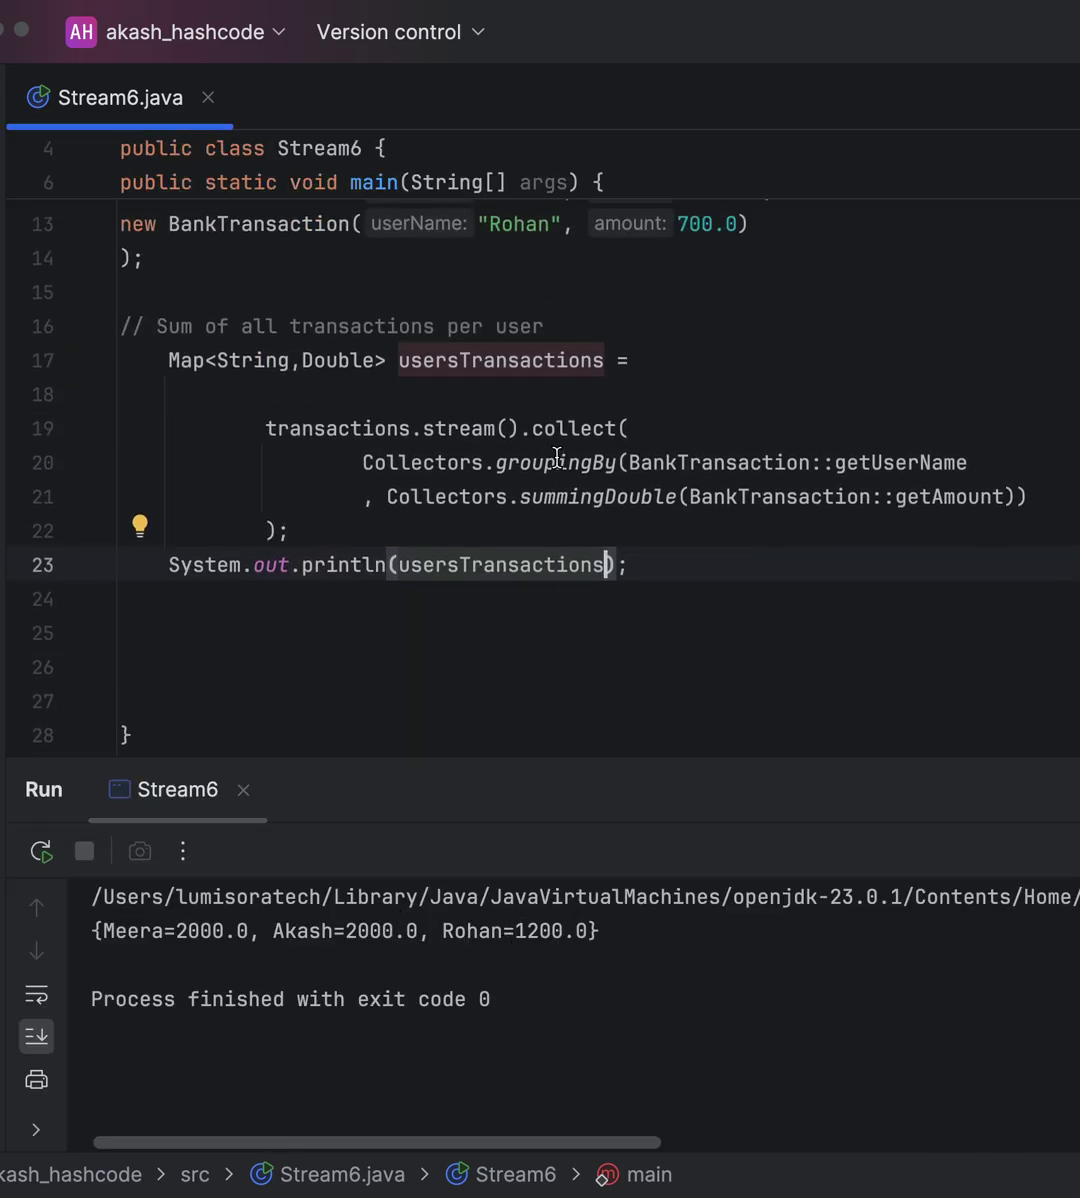
scroll(550, 455, "up", 2)
scroll(550, 455, "up", 3)
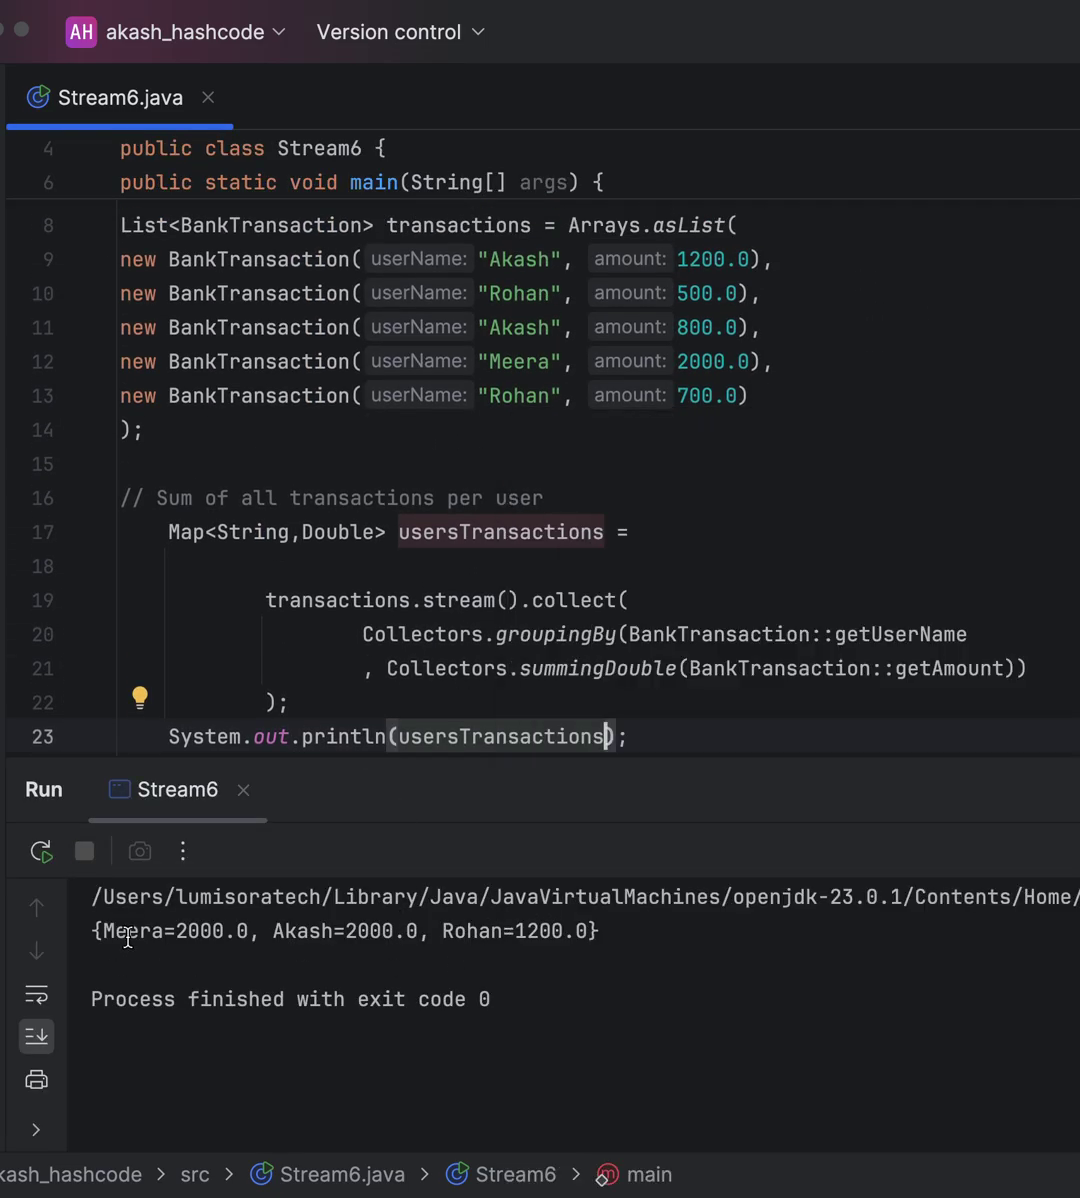
double_click(125, 931)
double_click(204, 931)
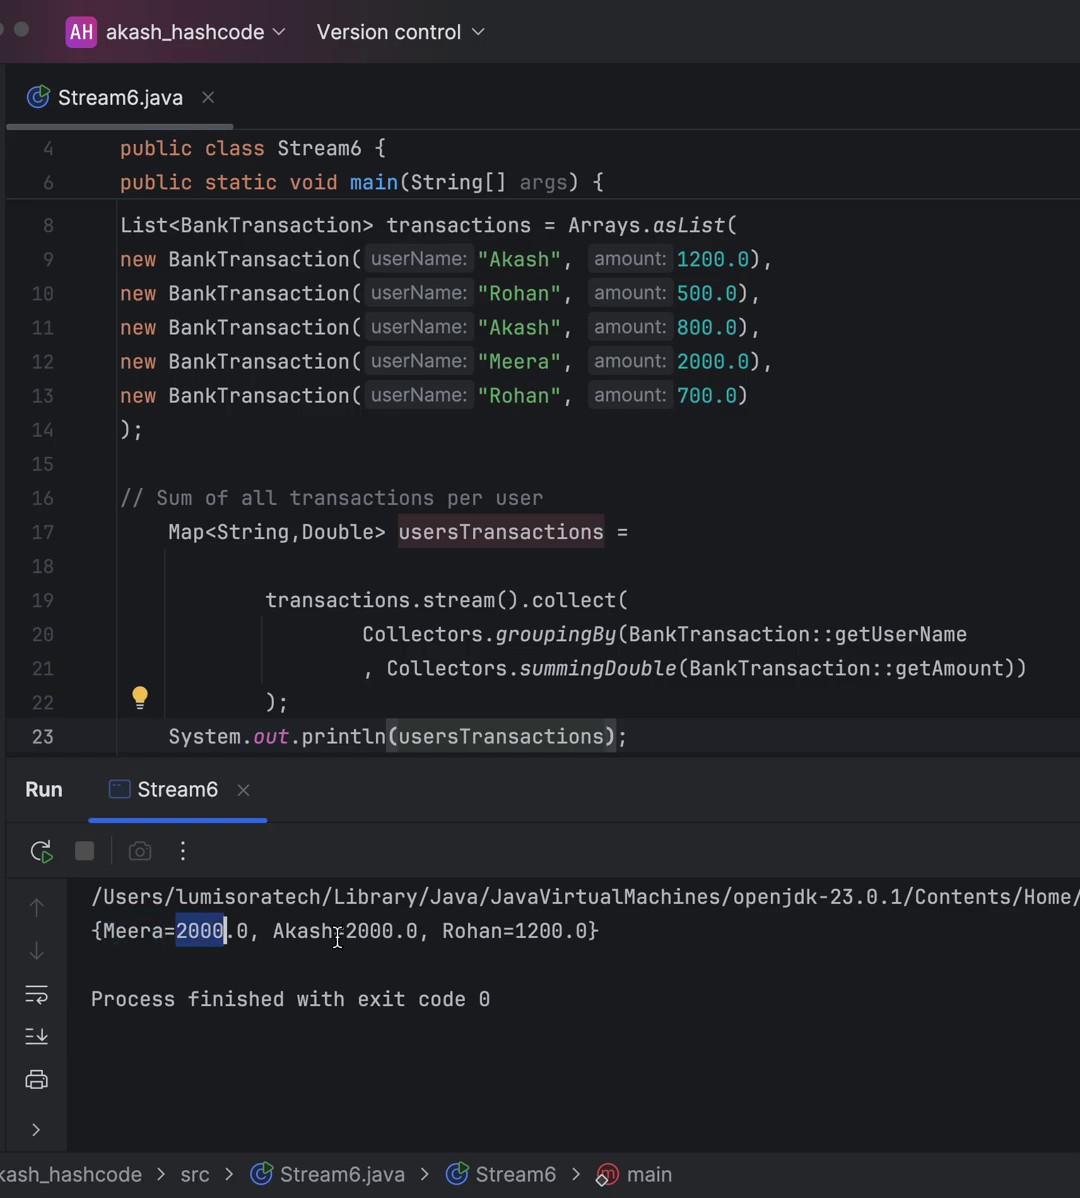
double_click(372, 931)
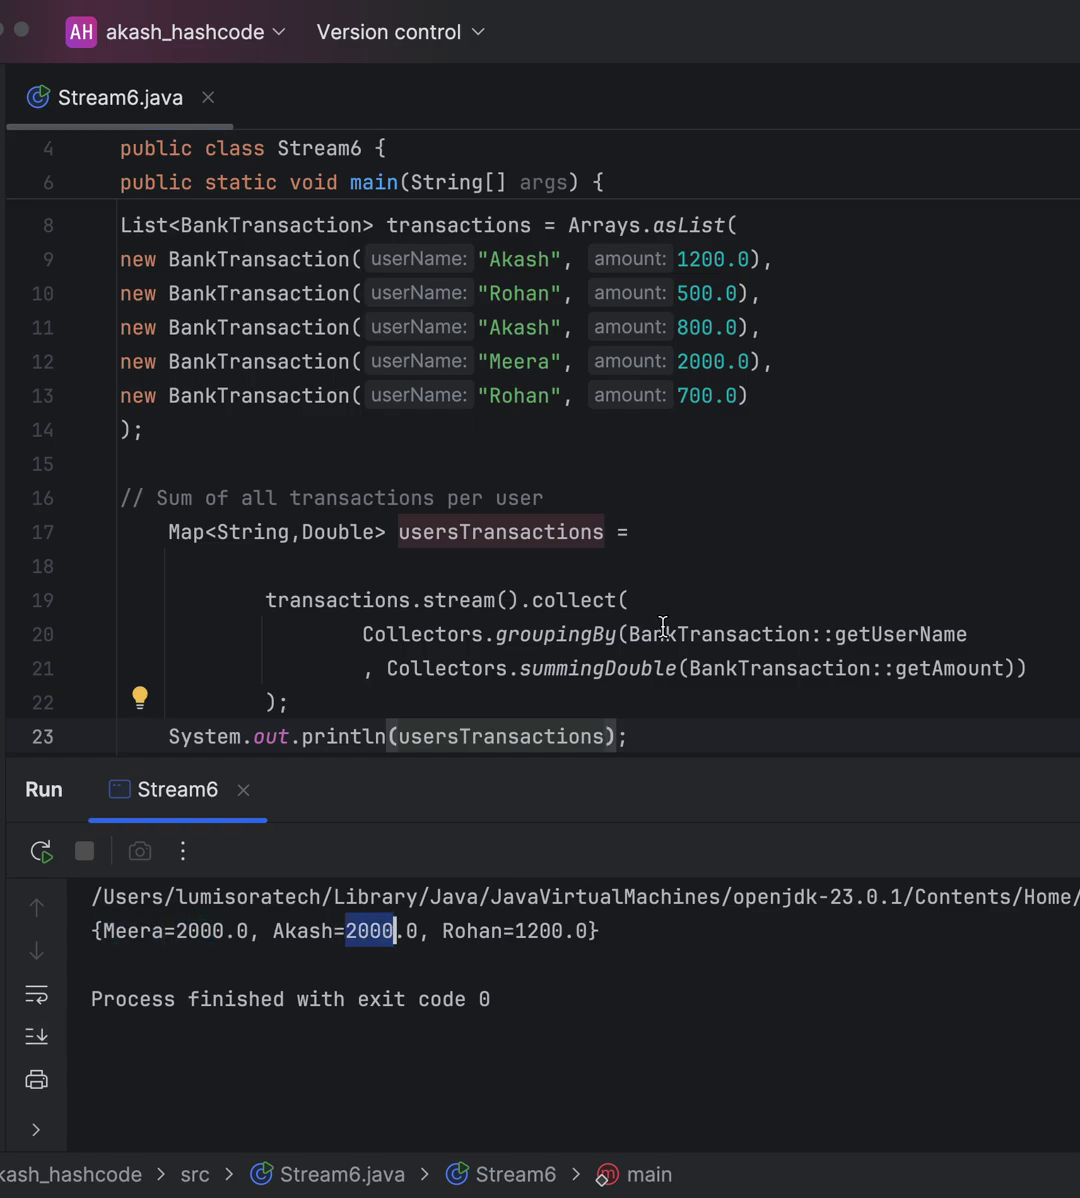